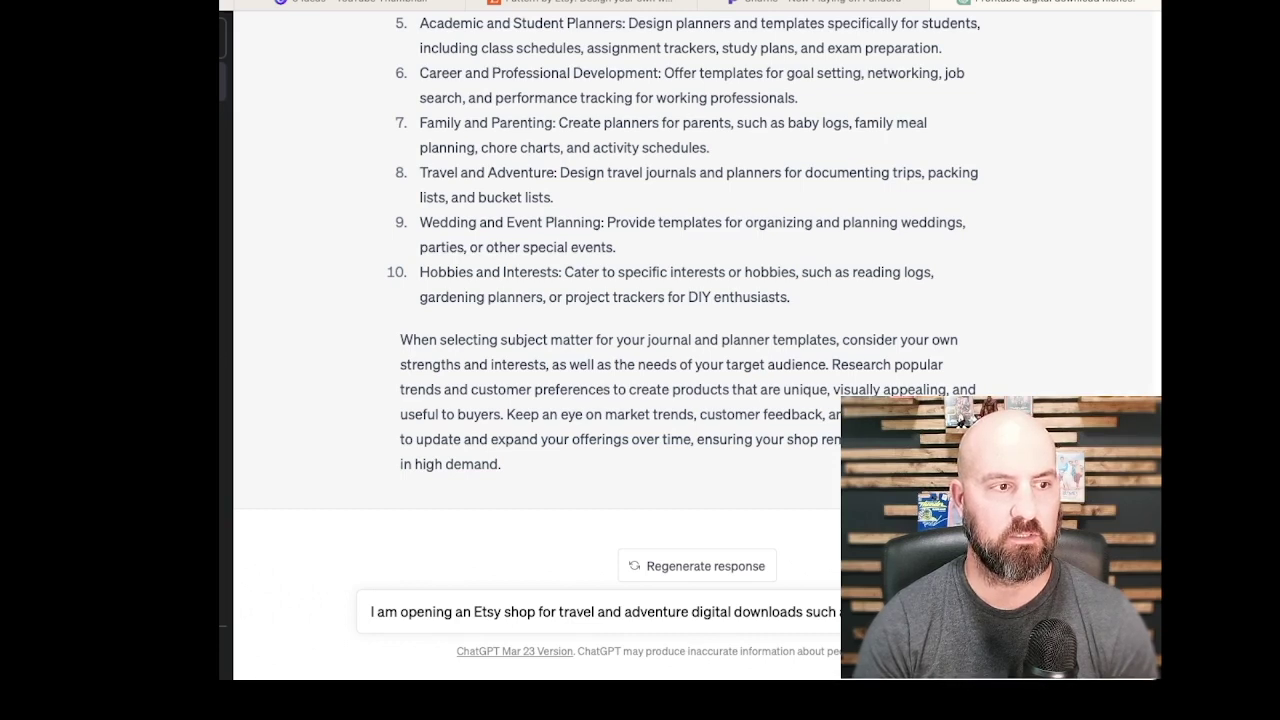
- Continue the Etsy shop prompt by adding "packing lists and bucket lists" to the digital downloads it describes
type("packing")
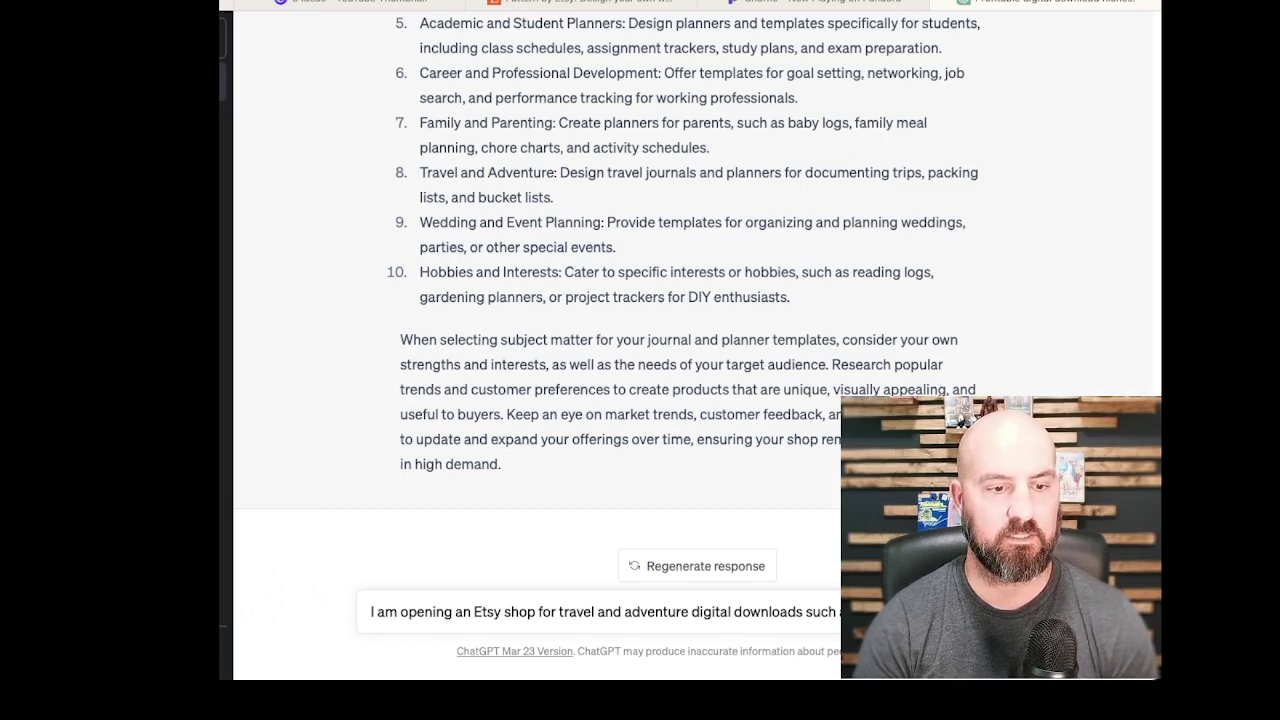
type(" lists")
key("BackSpace")
key("BackSpace")
type("ts")
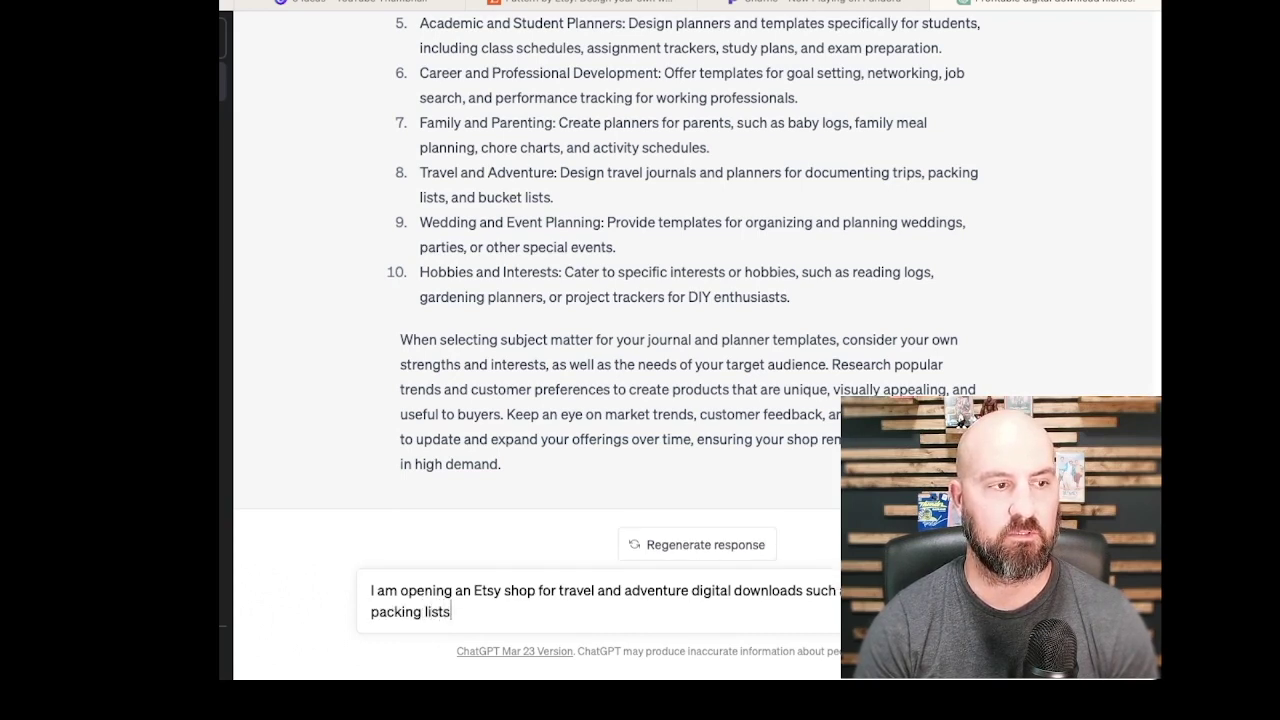
type(" and bucket")
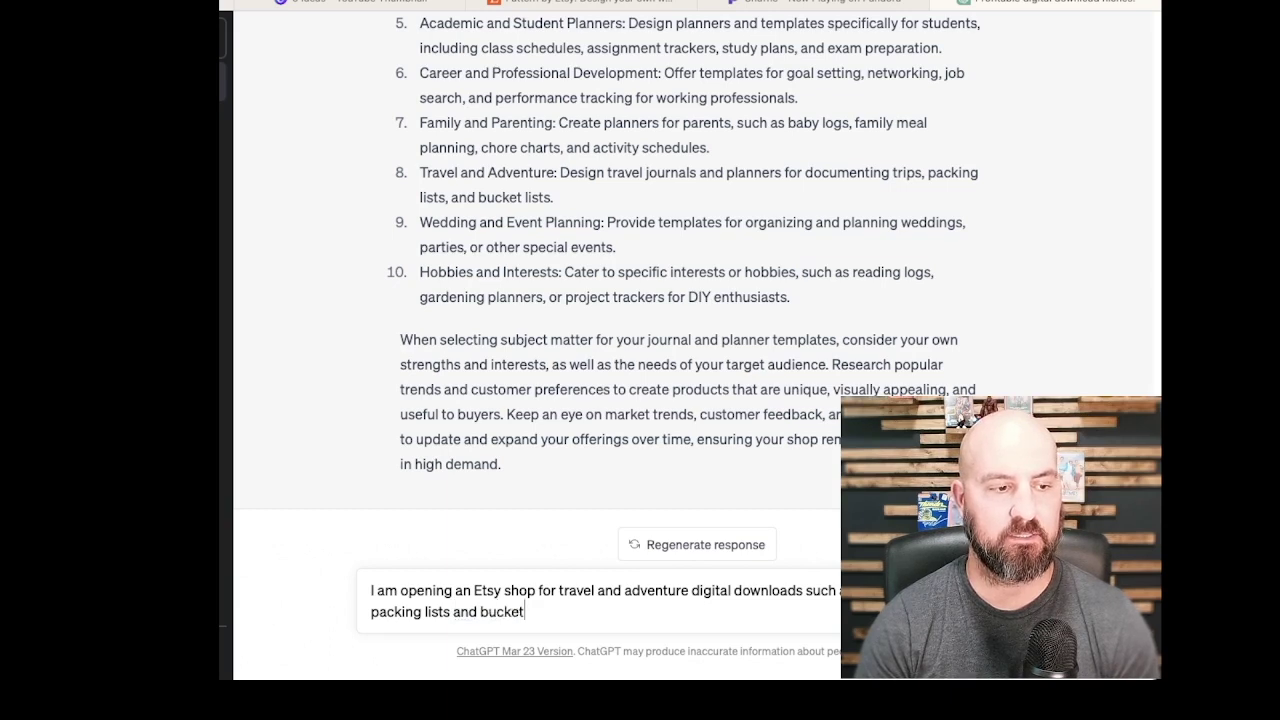
type(" lists.  I need")
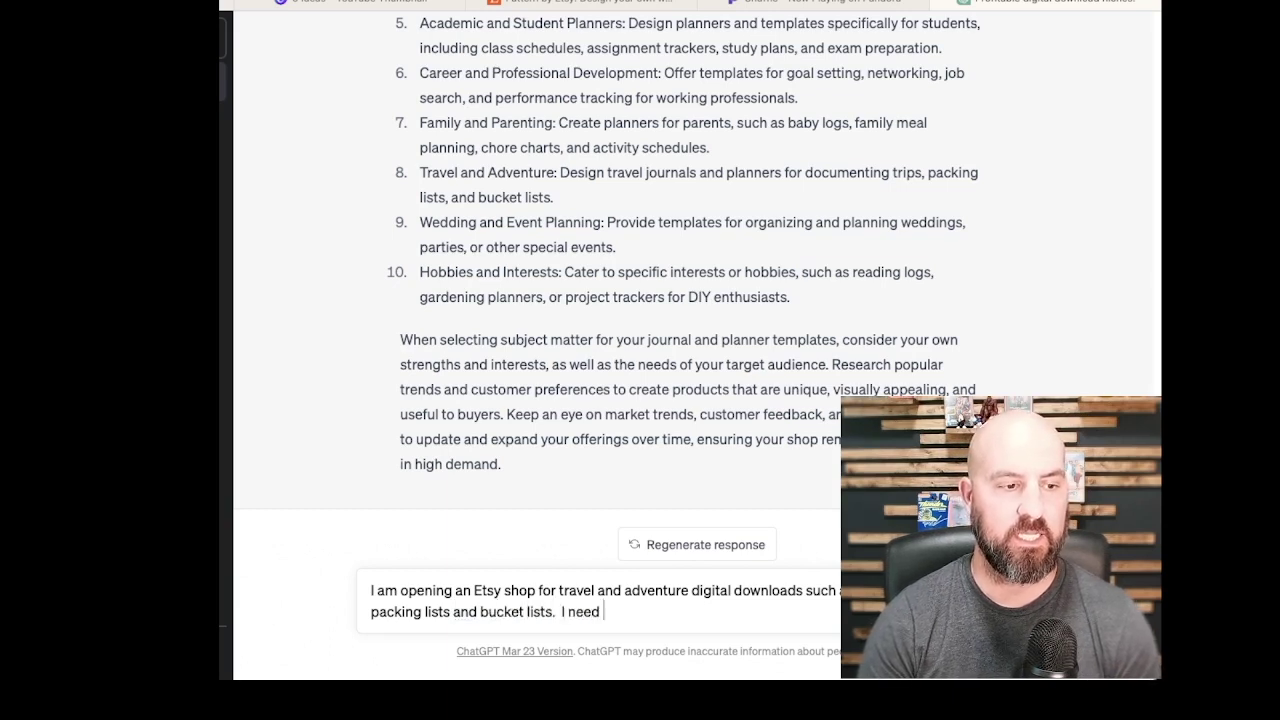
- Complete the prompt by requesting 5 potential shop names that are catchy, original and represent the niche, and submit it
type(" 5 p")
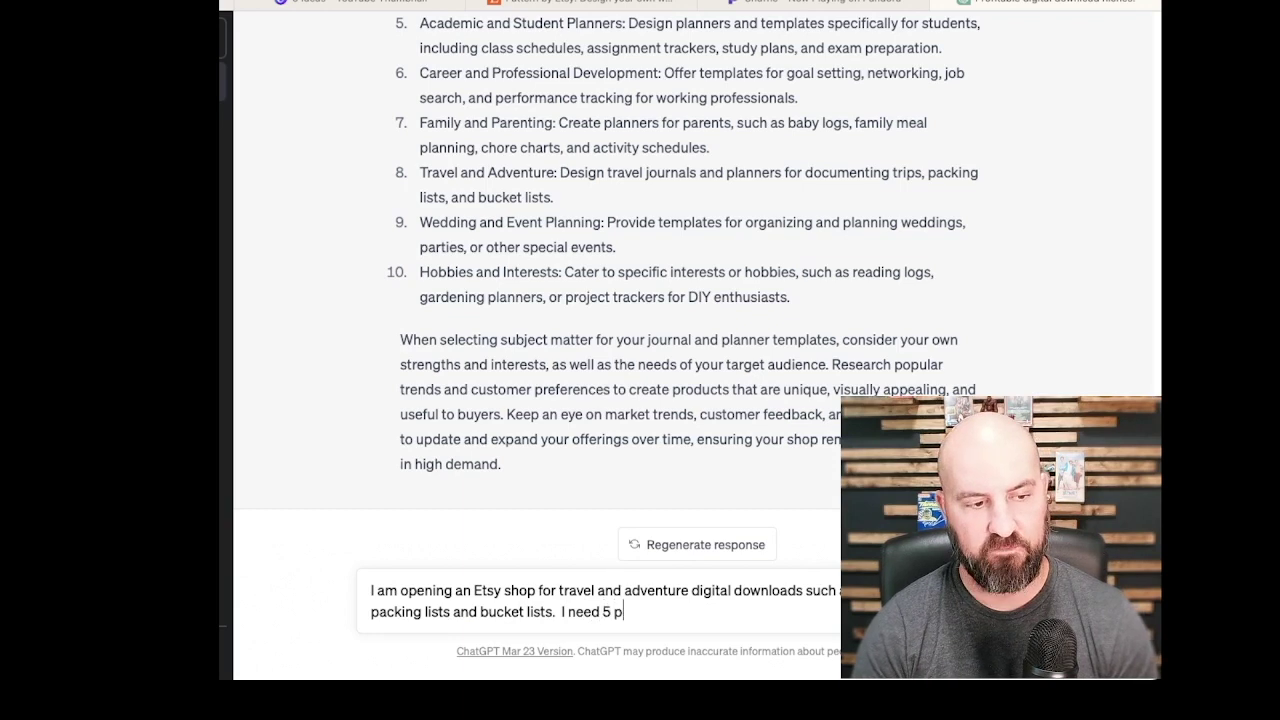
type("otenti")
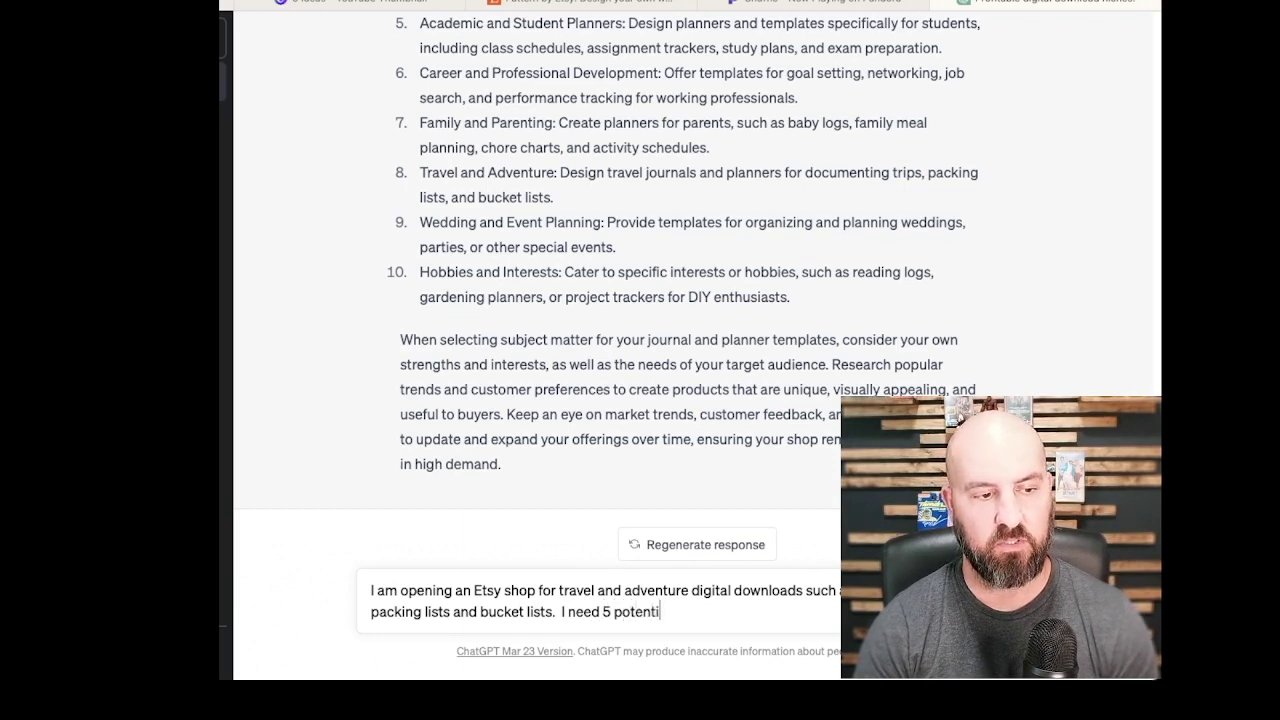
type("al shop")
key("BackSpace")
key("BackSpace")
type("ho")
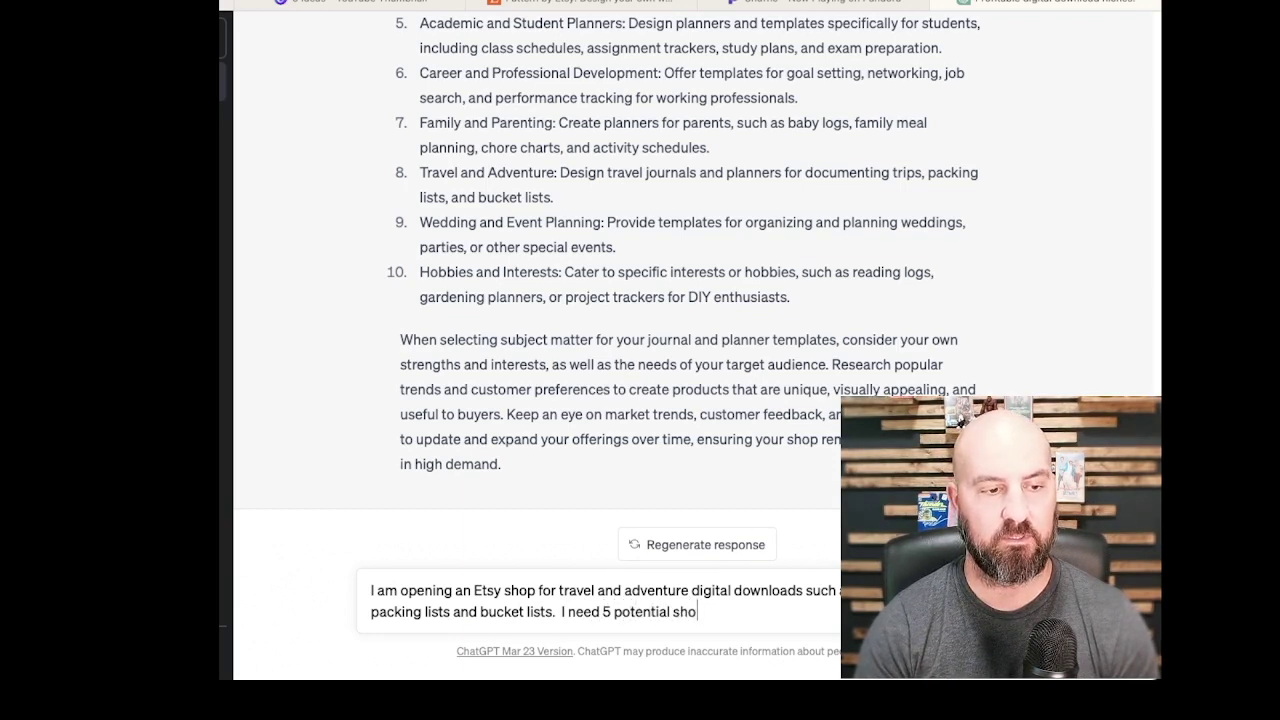
type("p names a")
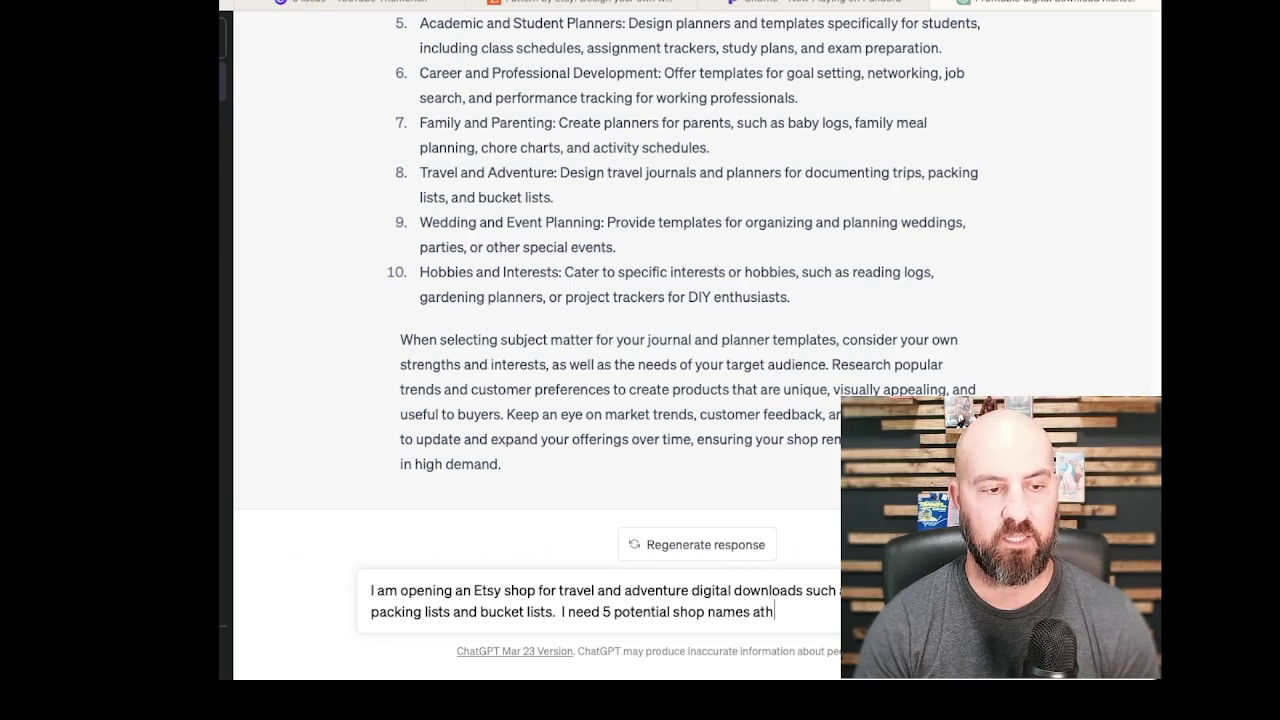
key("BackSpace")
type("that cat")
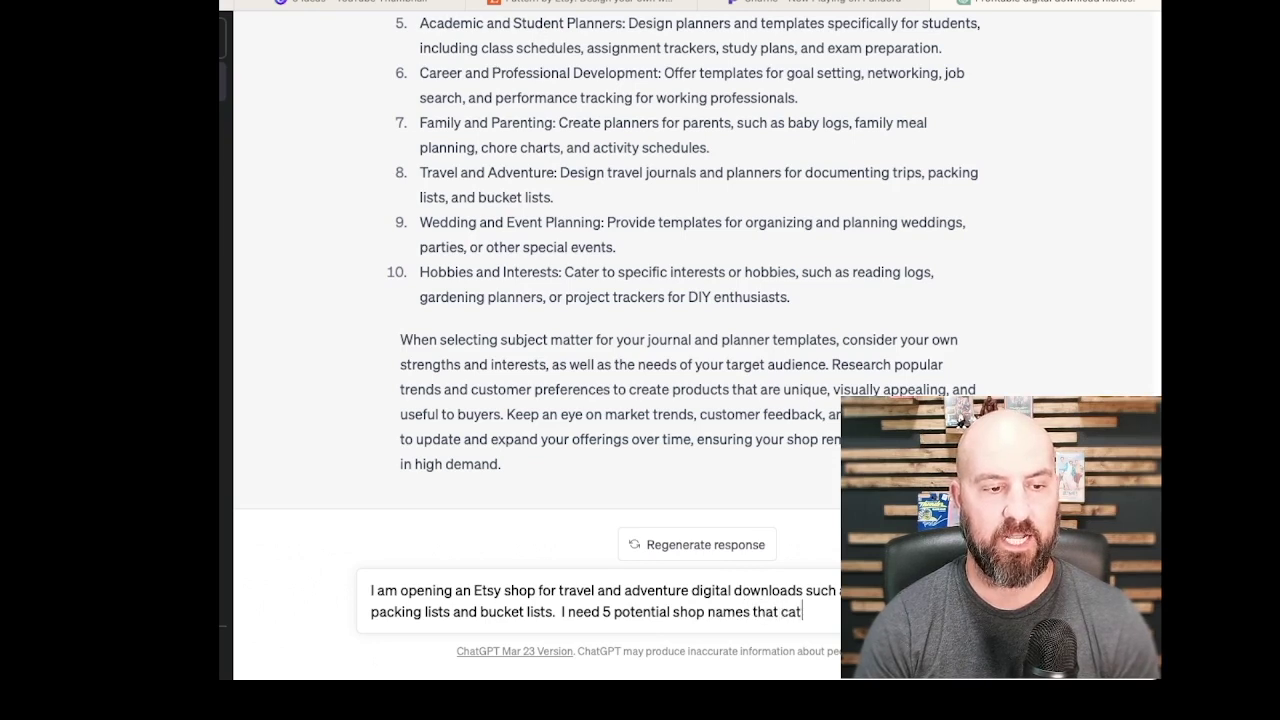
type("chy, or")
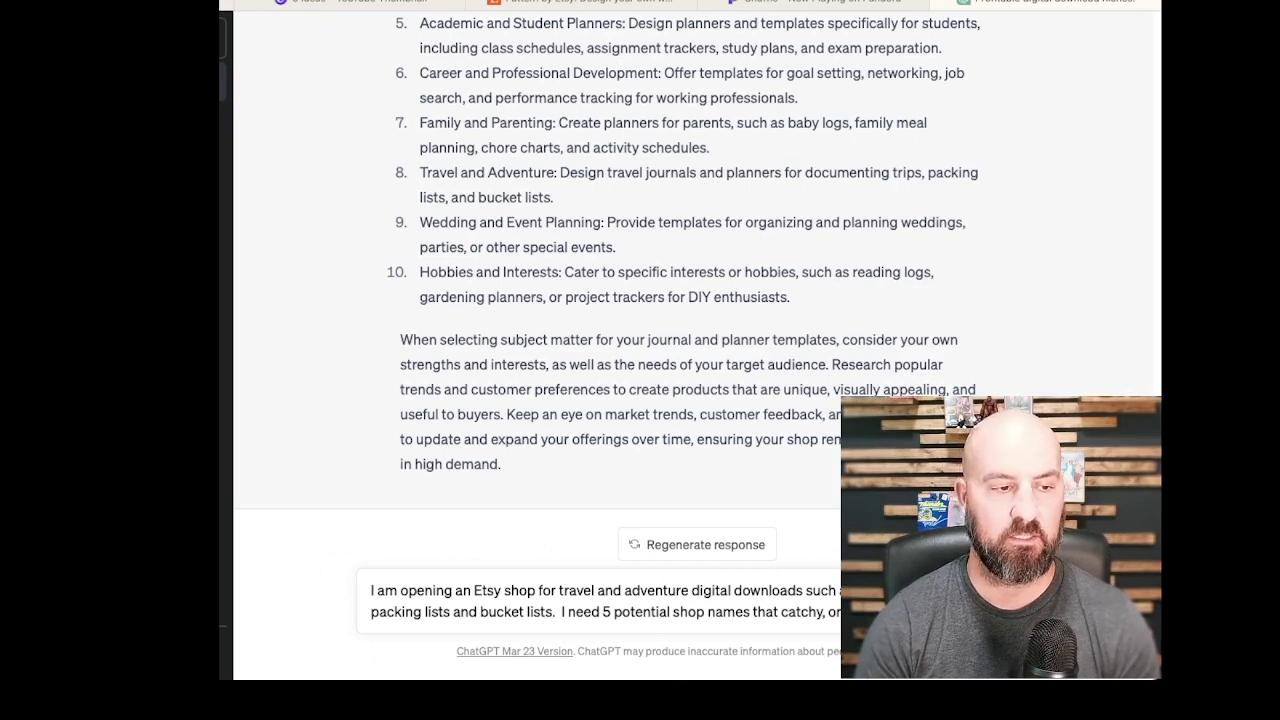
type("niche.")
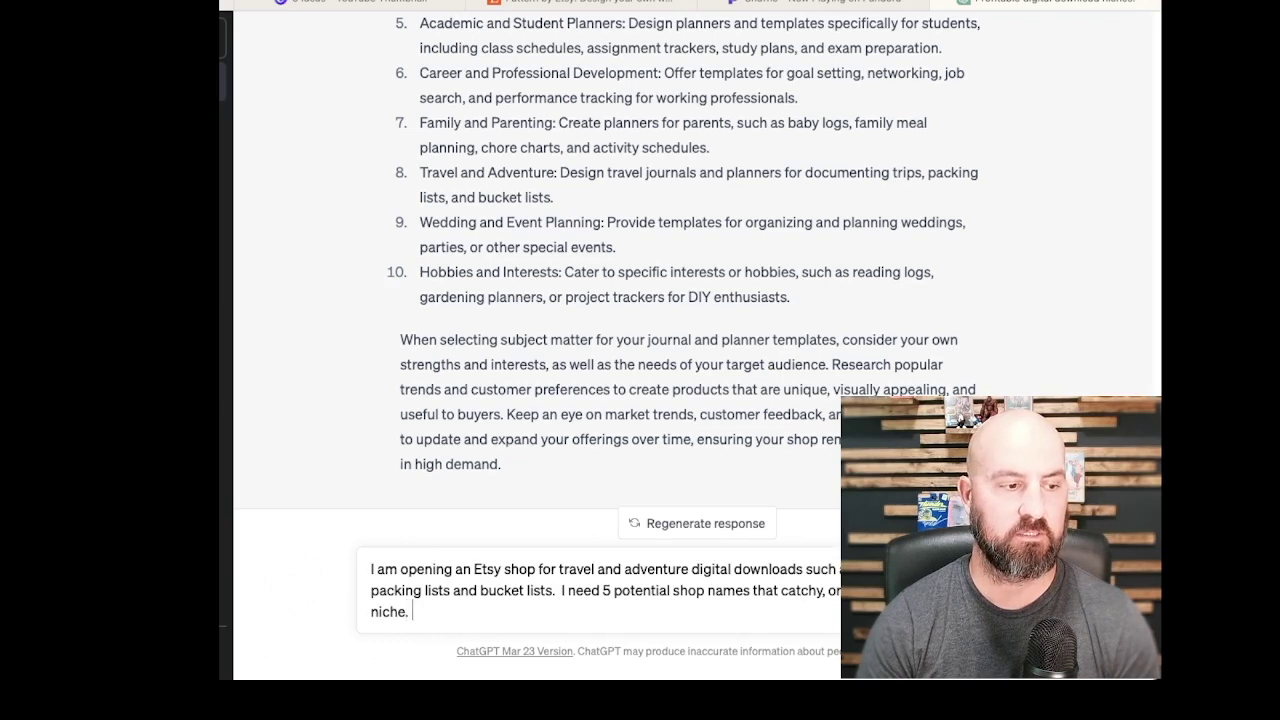
key("Return")
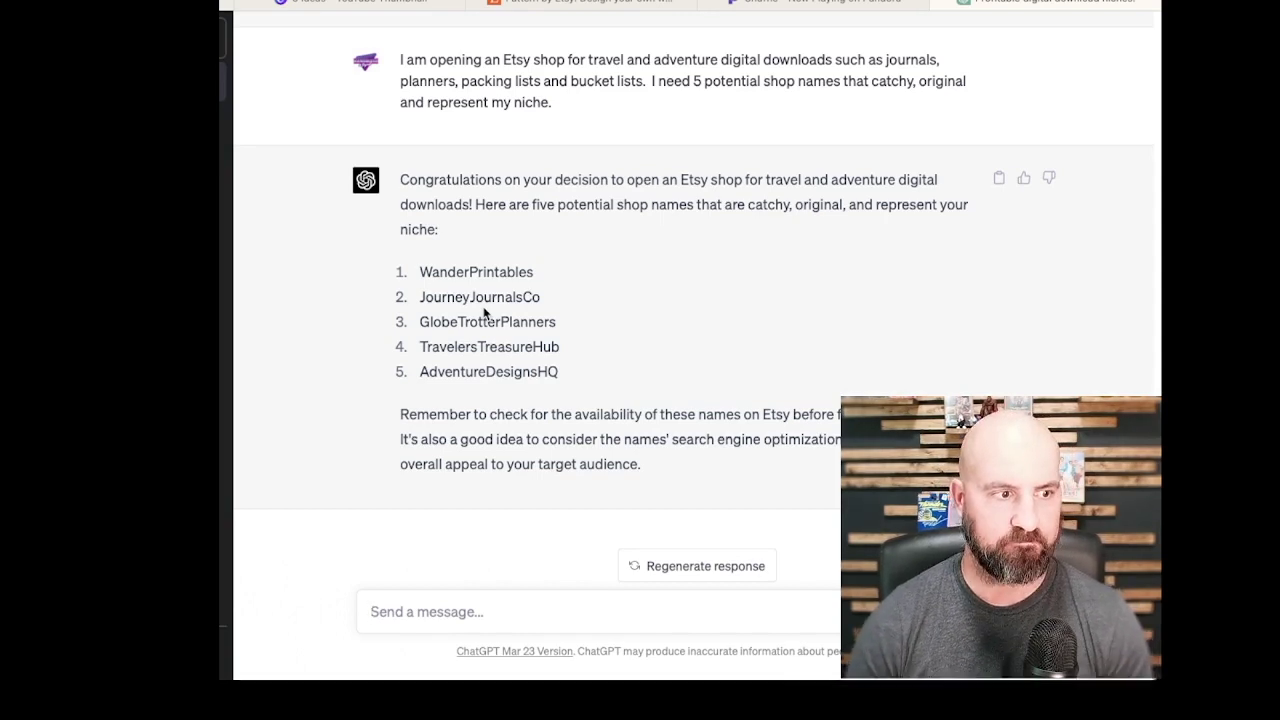
- Start a new prompt about opening an Etsy shop called Wander Printables that will sell digital downloads of travel journals, planners and packing lists
left_click_drag(550, 278, 414, 276)
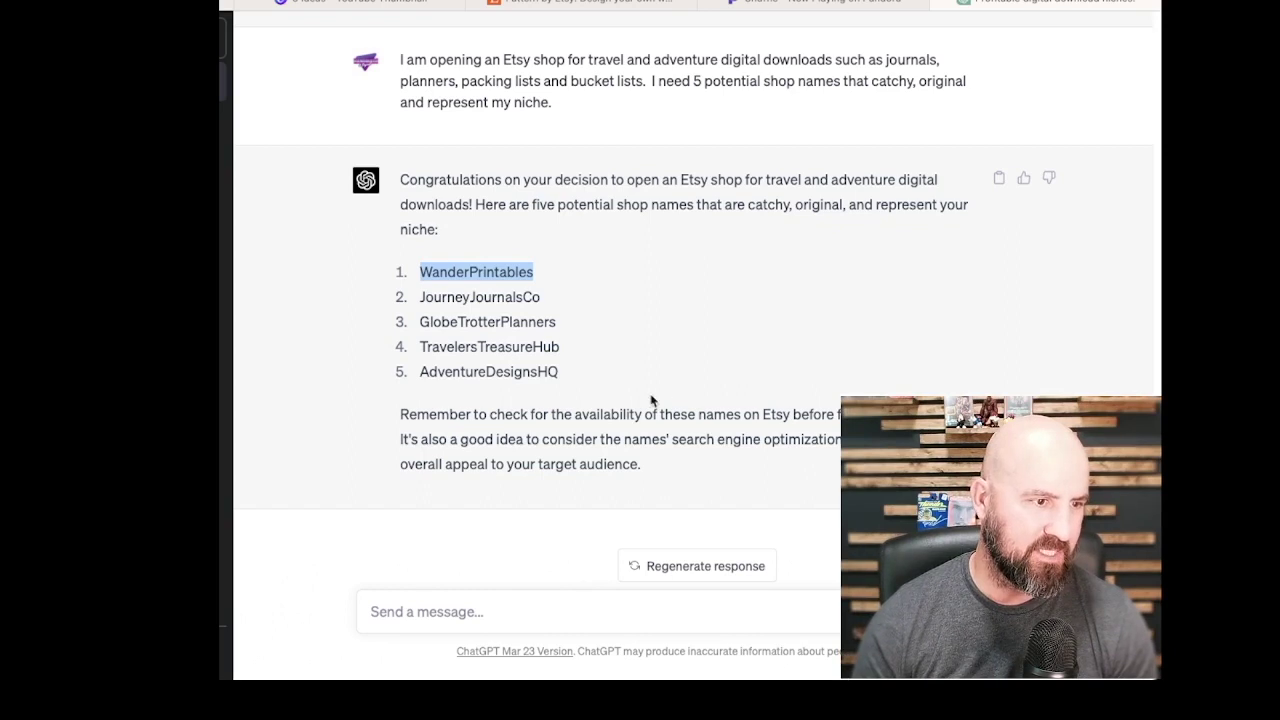
left_click(551, 375)
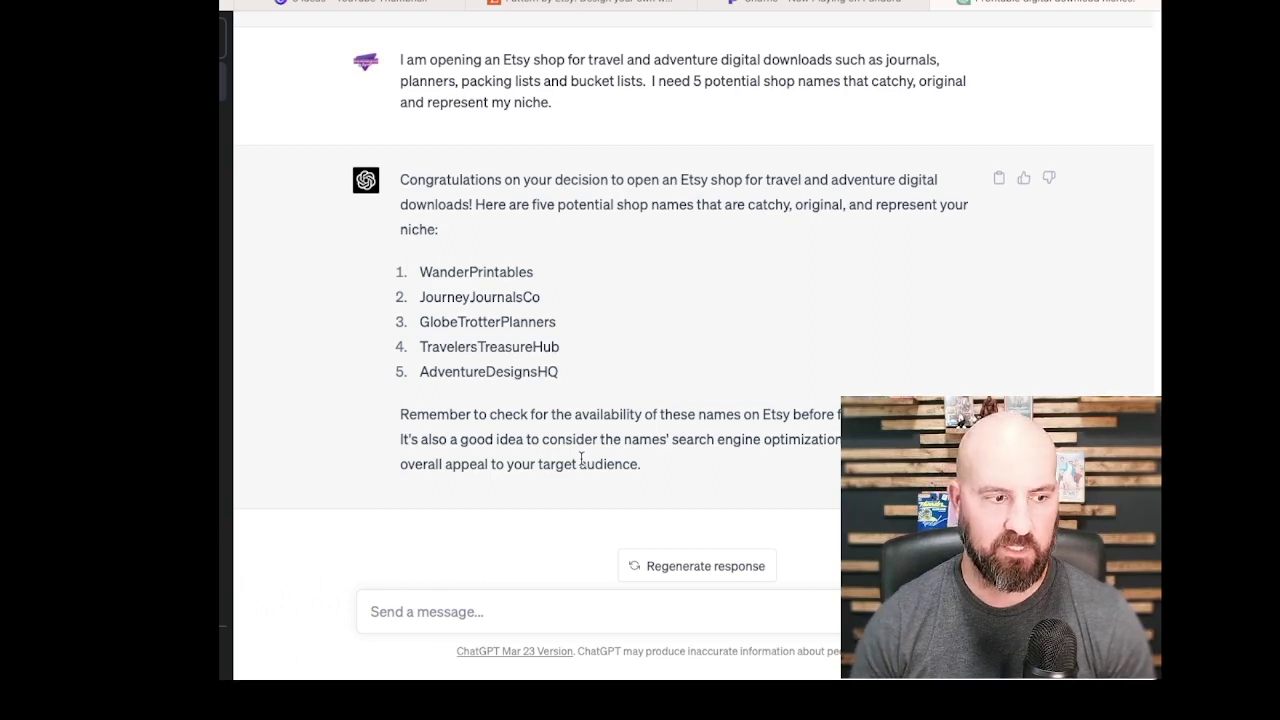
left_click(400, 612)
type("I am op")
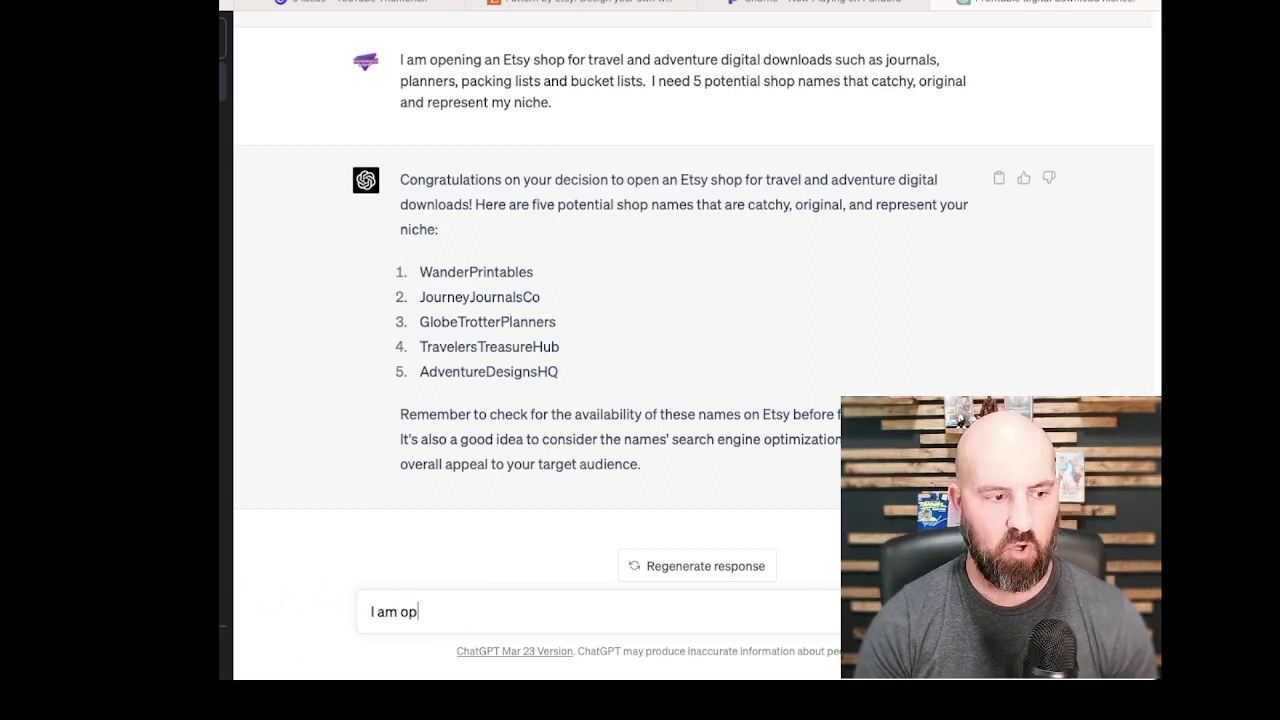
type("ening an Etsy shop ")
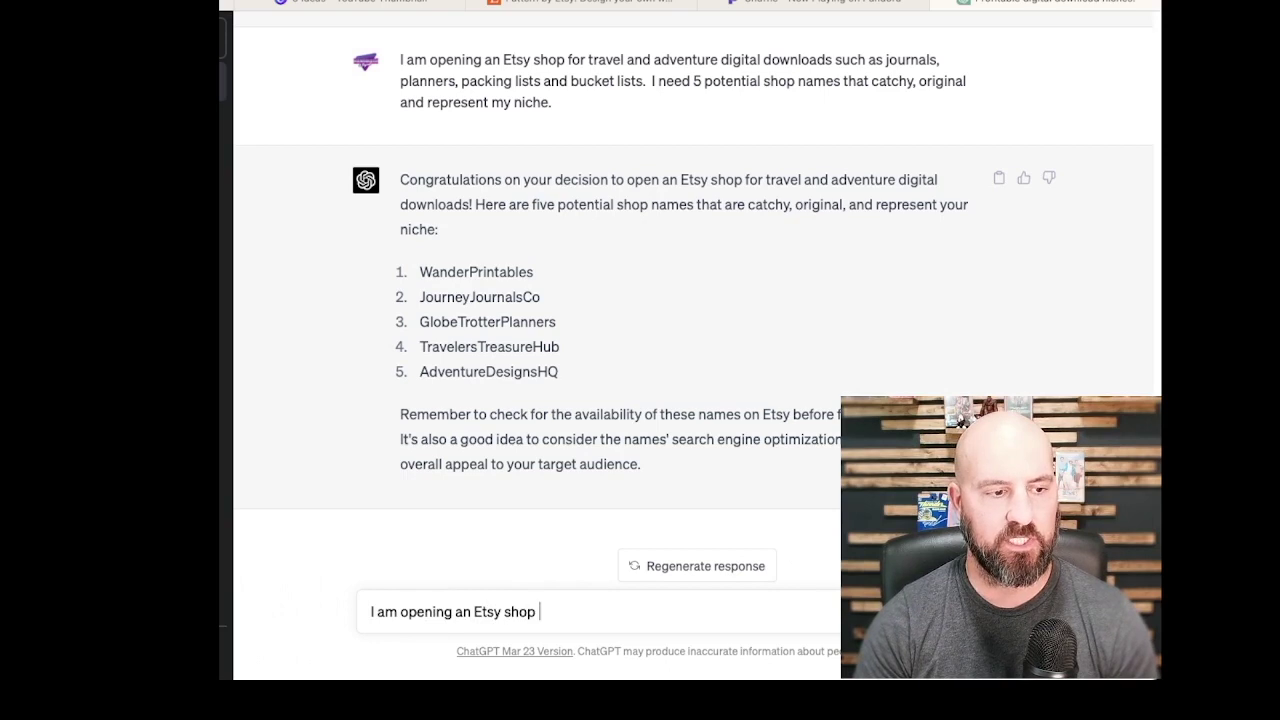
type("called Wand")
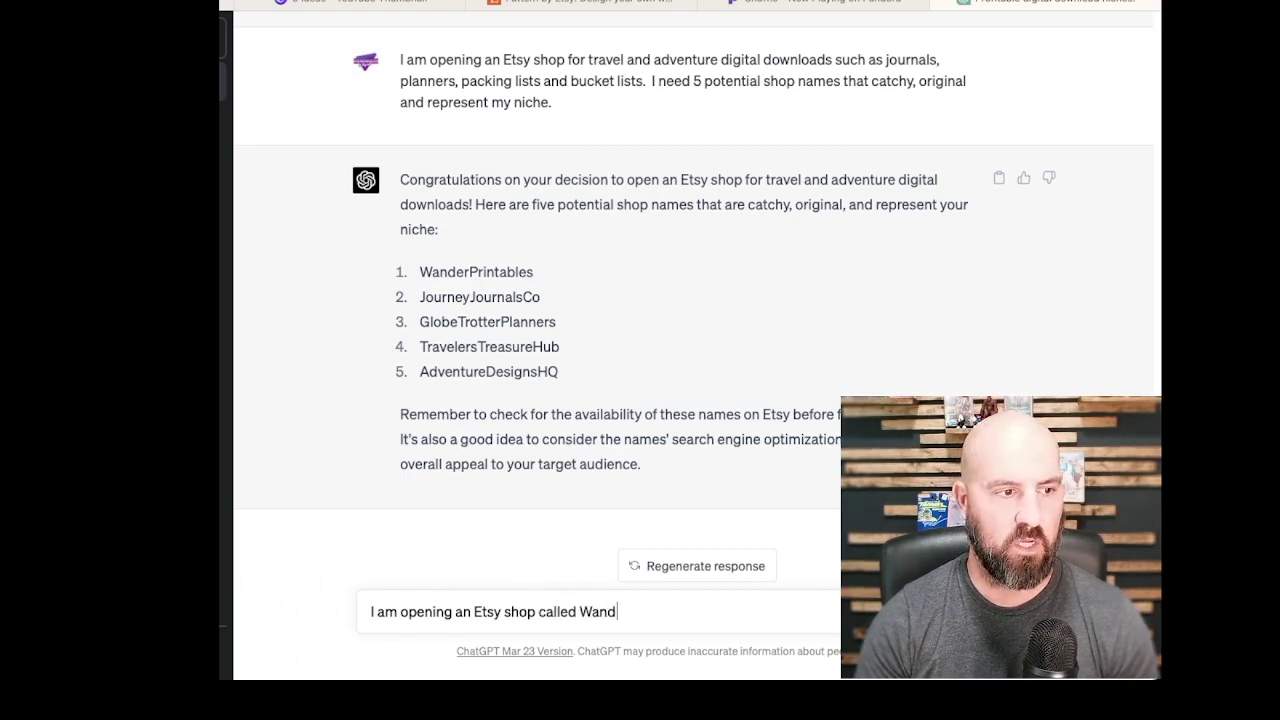
type("er Print")
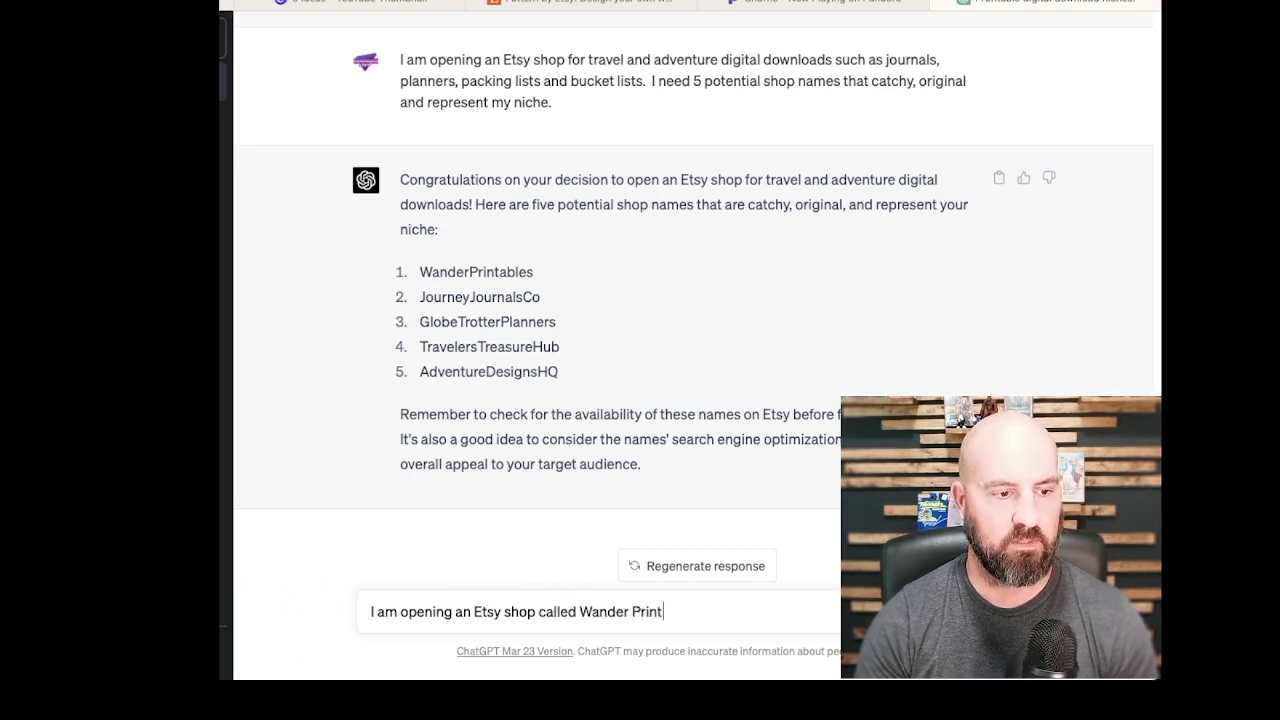
type("ables that")
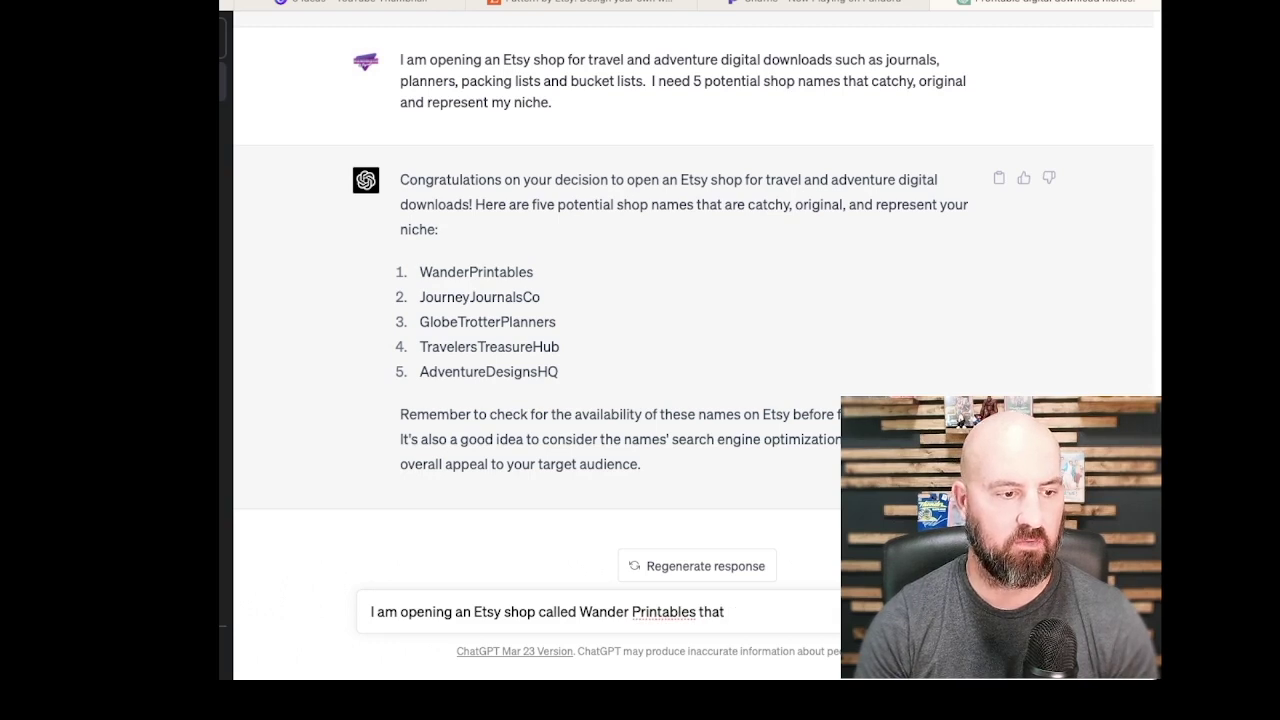
type(" will sell di")
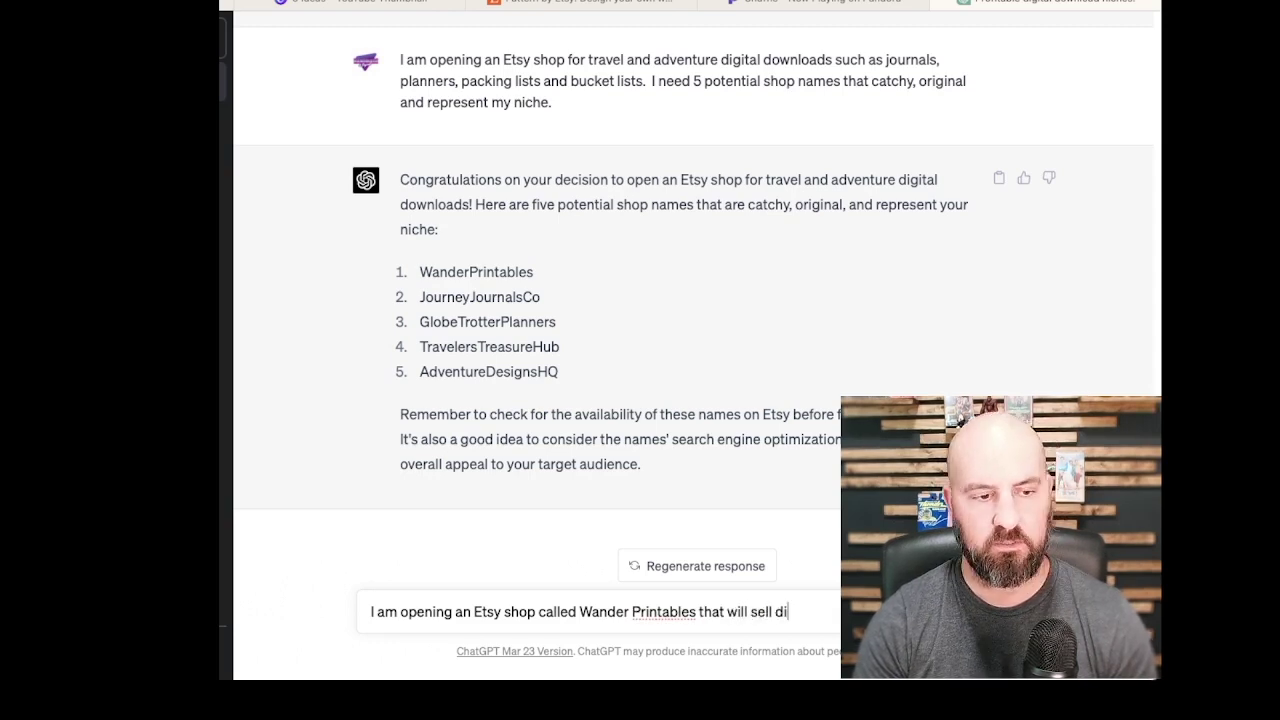
type("gital dow")
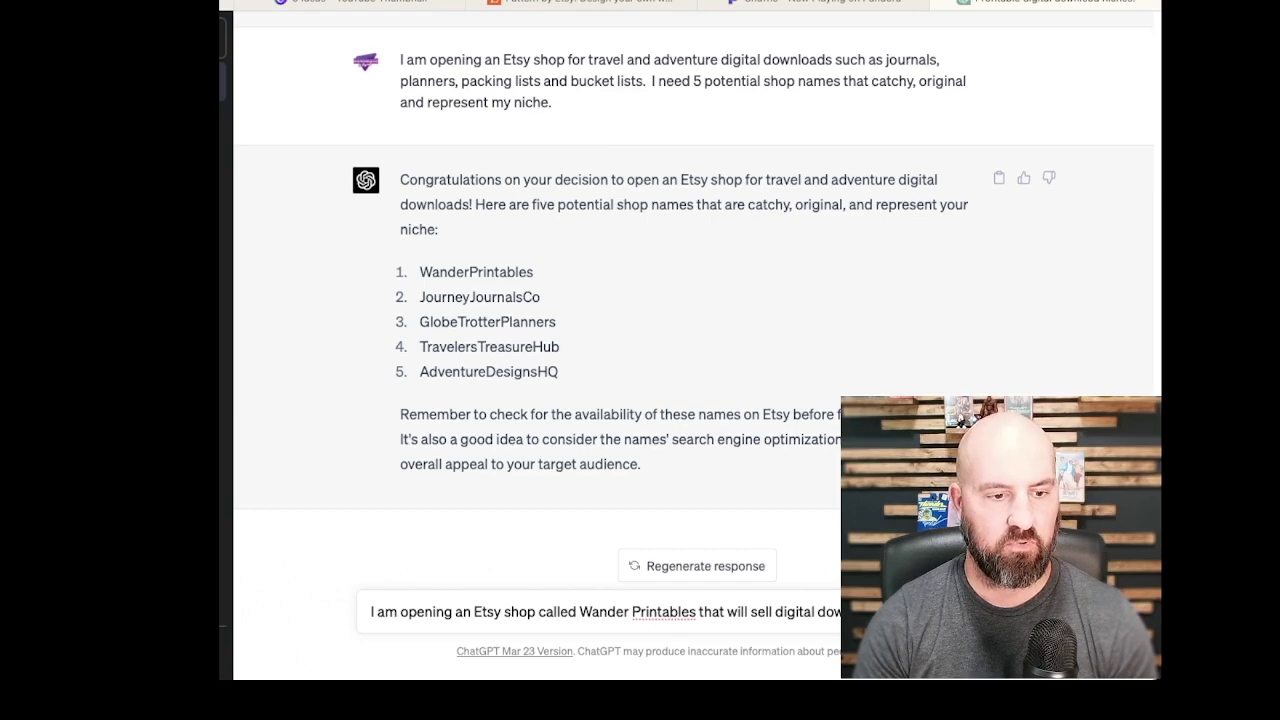
type("planners, packin")
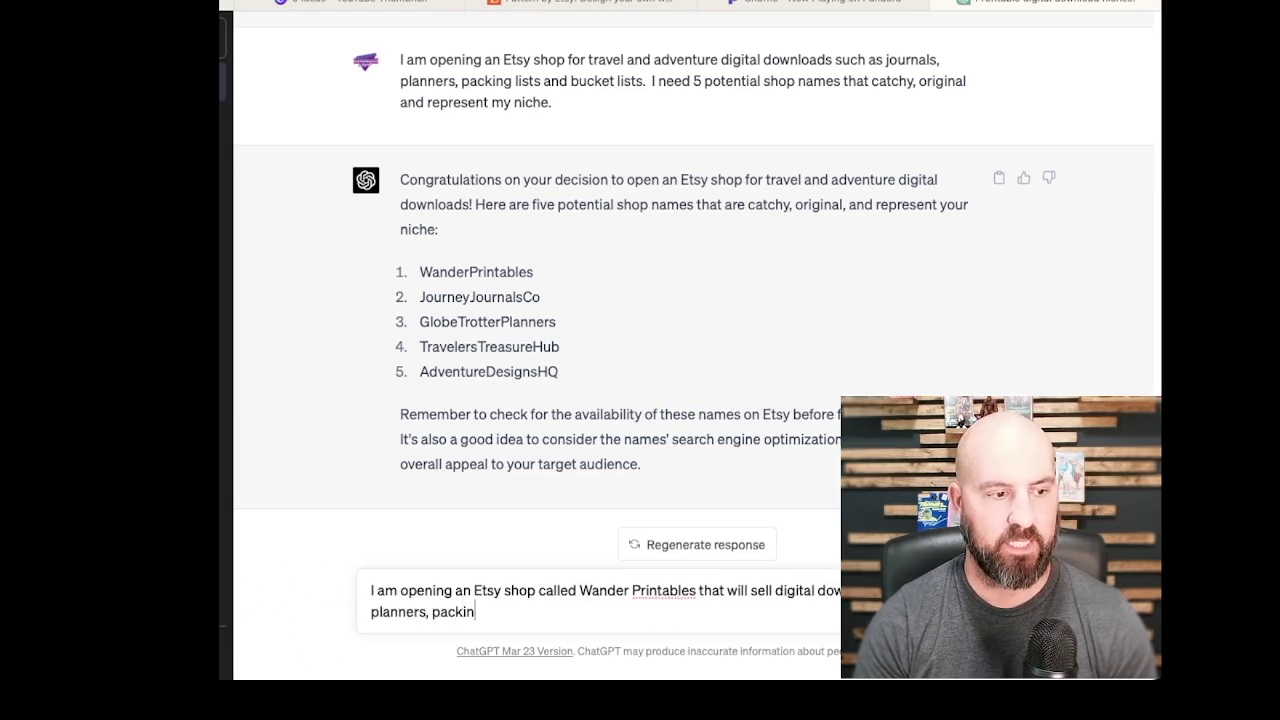
type("g lists")
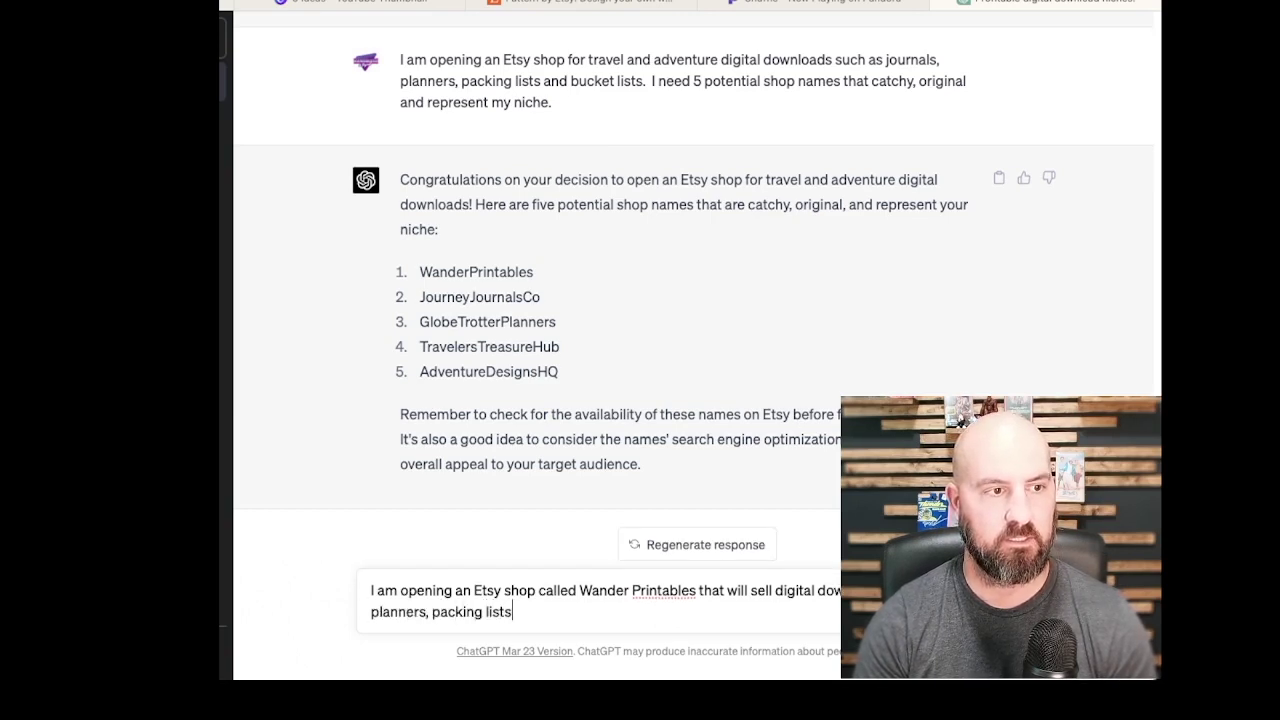
- End the product list with "etc.", add the question "What elements would make a up a good logo?" and submit the prompt
type(", etc.  What would")
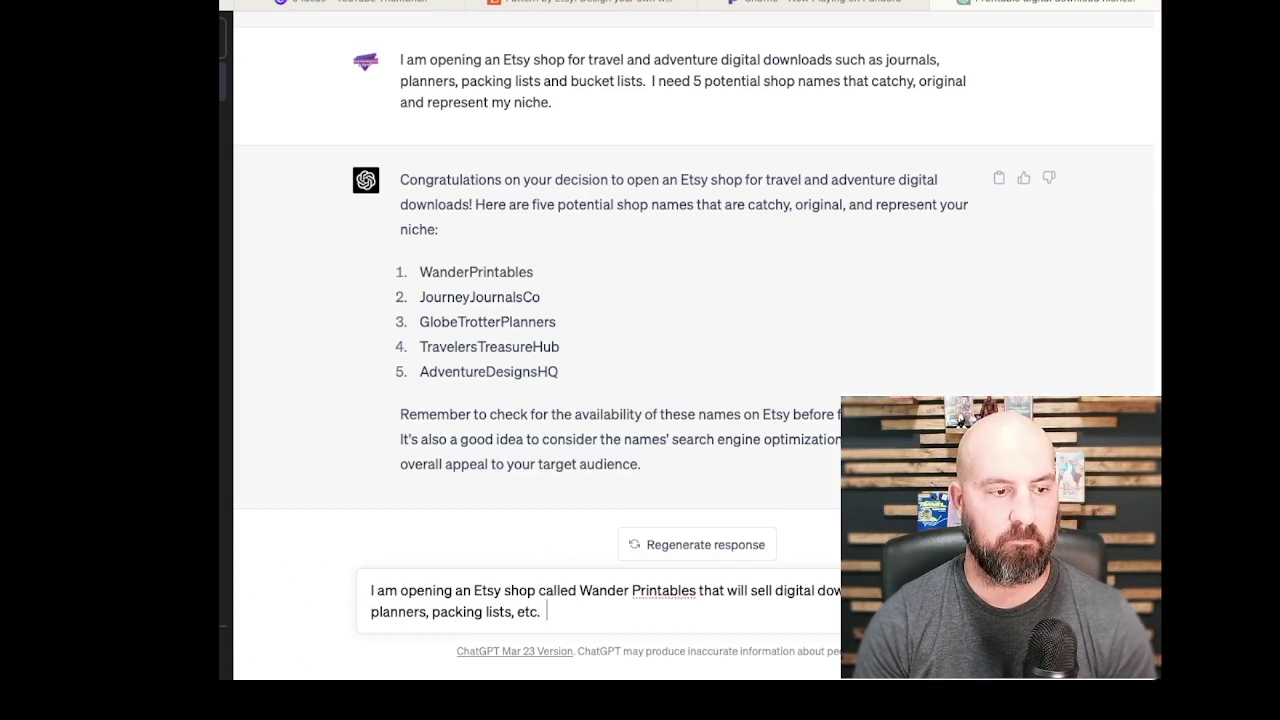
key("BackSpace")
key("BackSpace")
key("BackSpace")
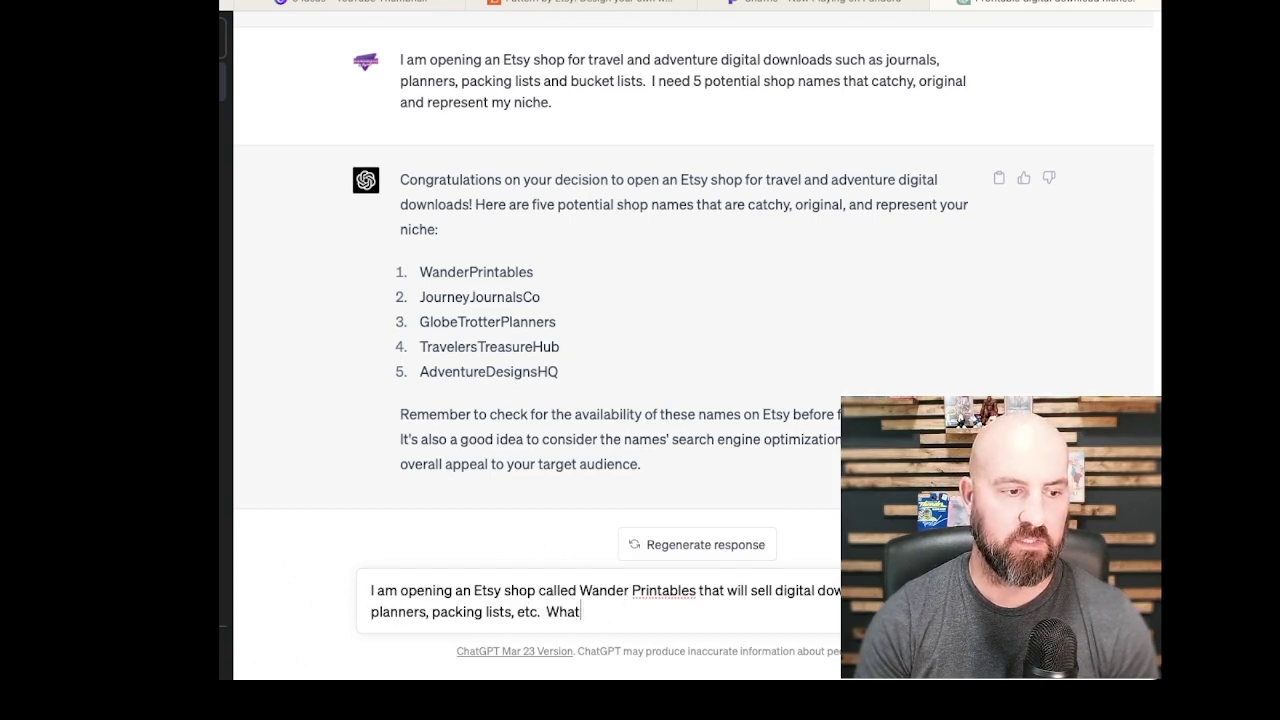
type("elements would make a up a")
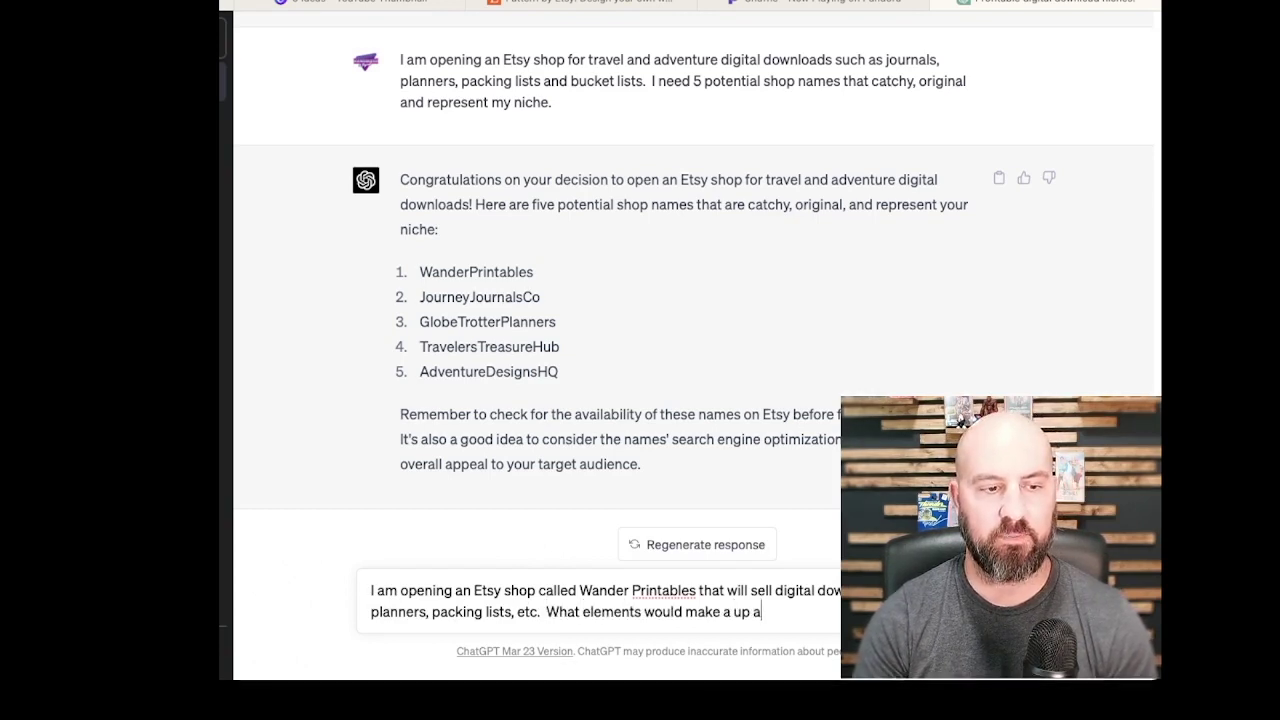
type(" good logo?")
key("Return")
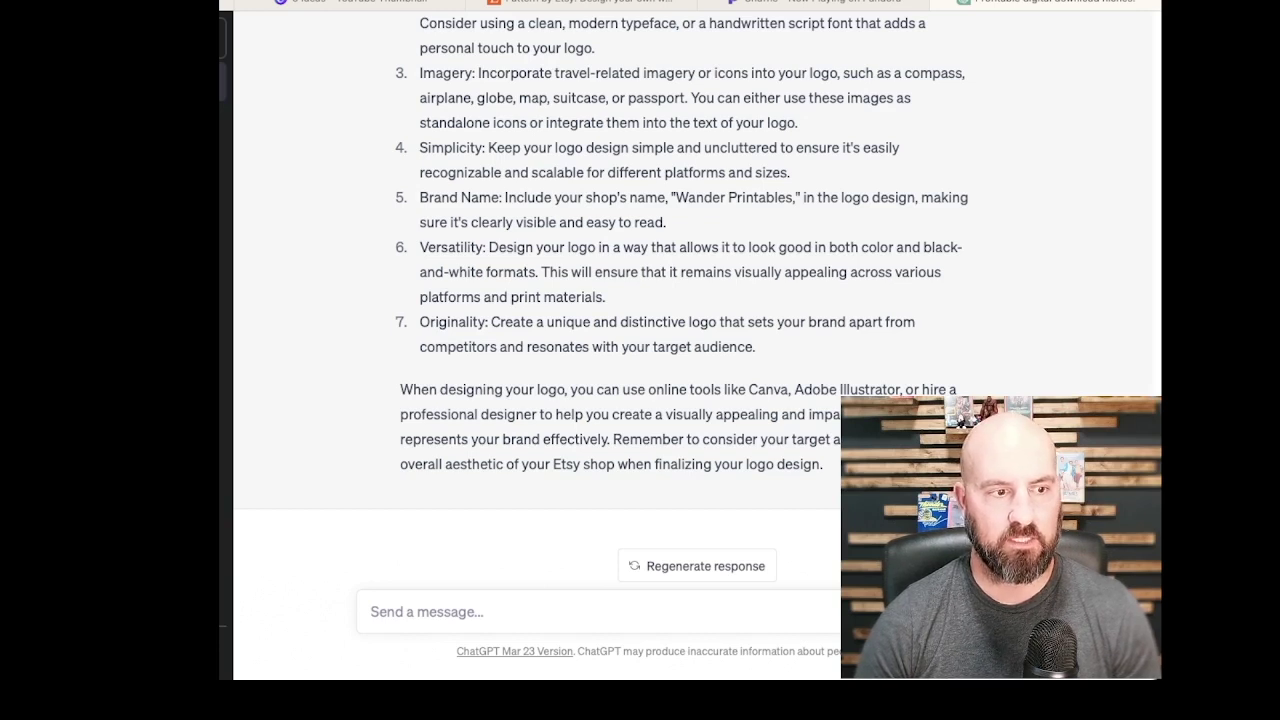
- Review the suggested logo elements for Wander Printables, from color scheme through originality, and the closing design advice
scroll(577, 421, "up", 1)
scroll(575, 420, "down", 2)
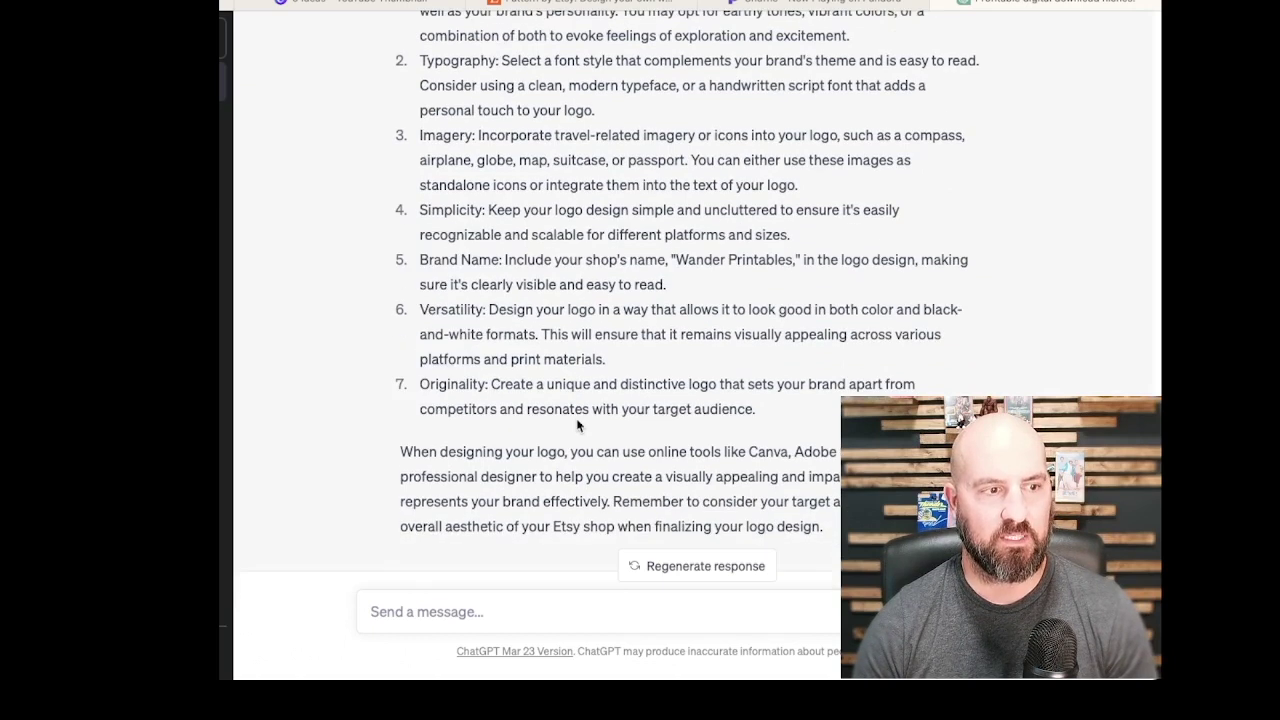
scroll(577, 424, "up", 1)
scroll(577, 424, "up", 2)
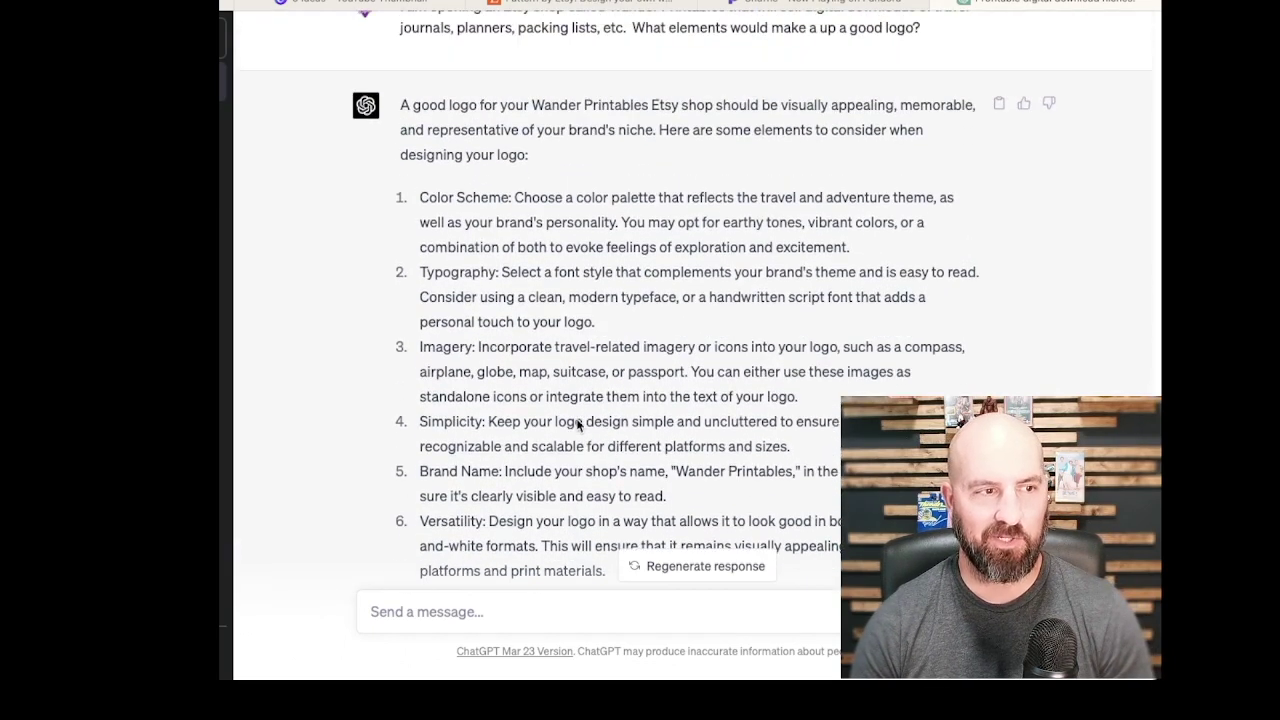
scroll(577, 421, "down", 1)
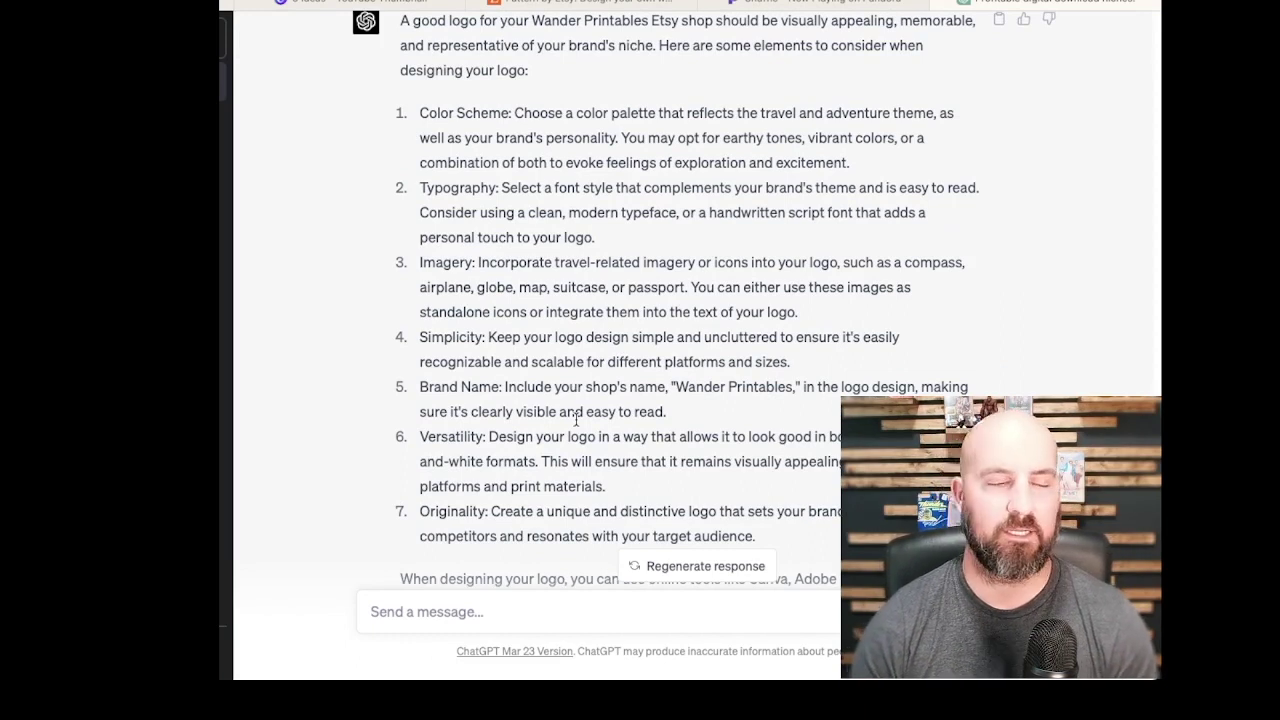
scroll(744, 357, "up", 2)
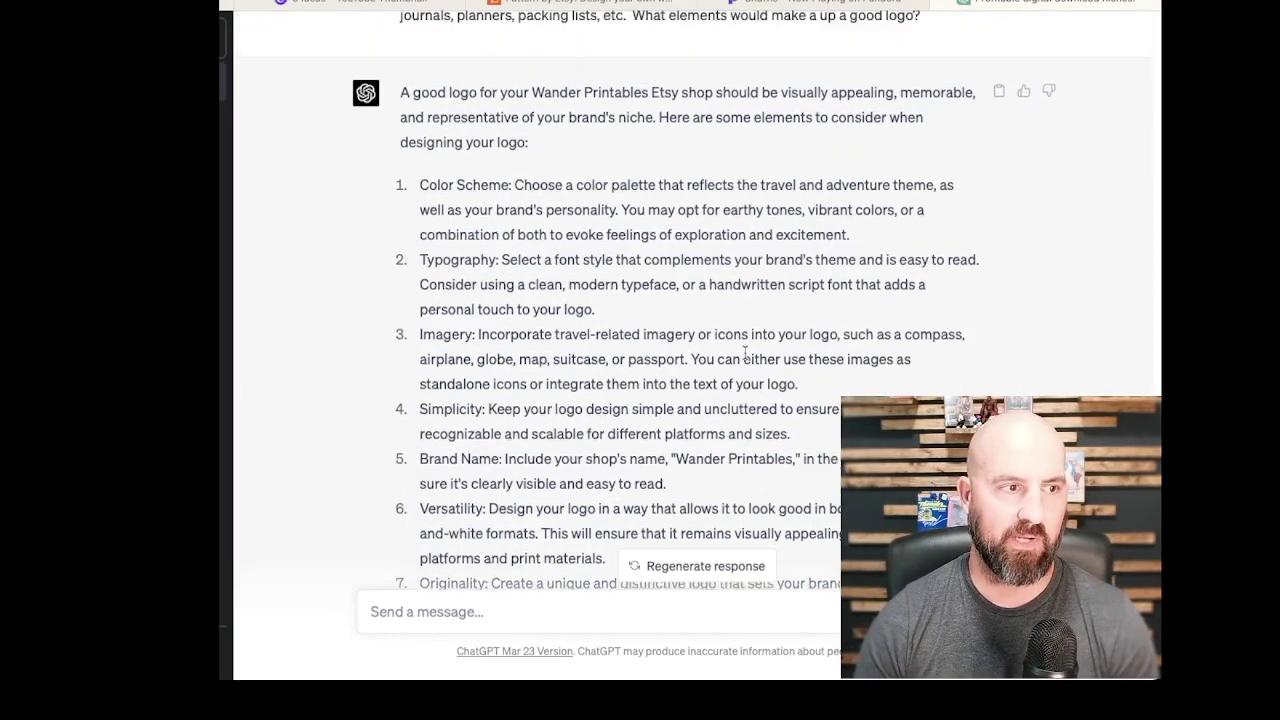
scroll(707, 360, "down", 4)
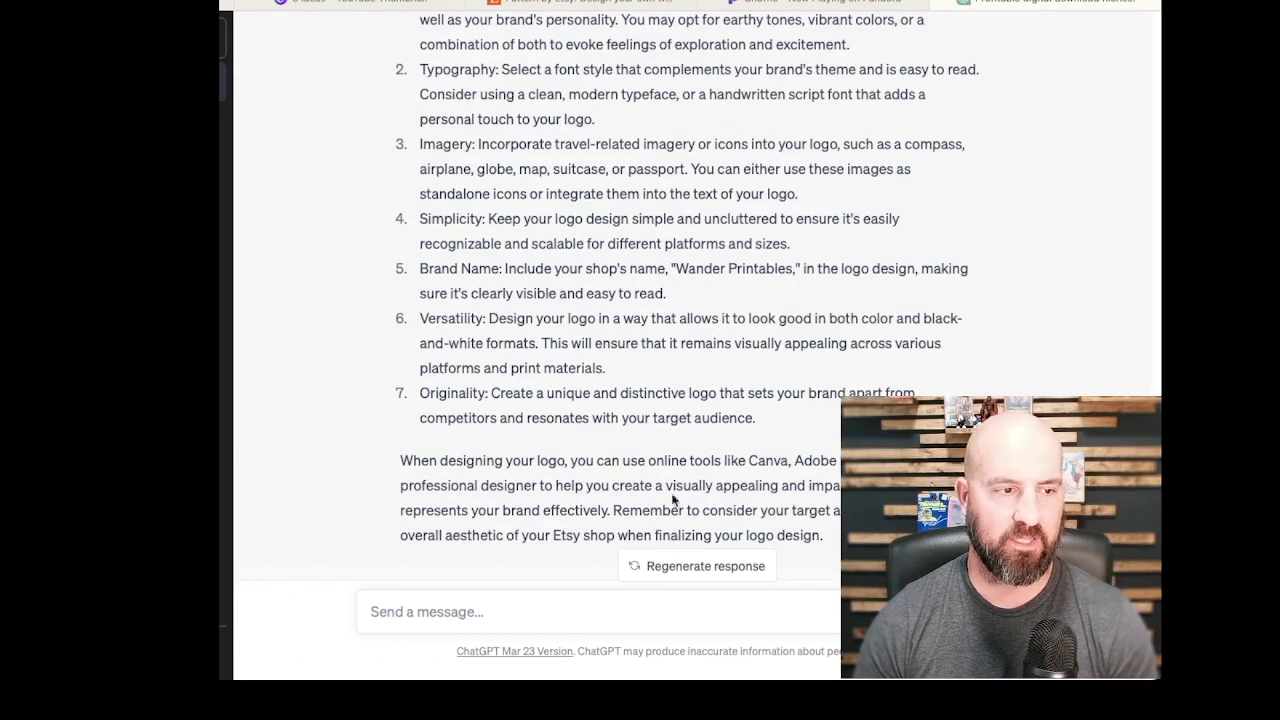
scroll(568, 447, "up", 8)
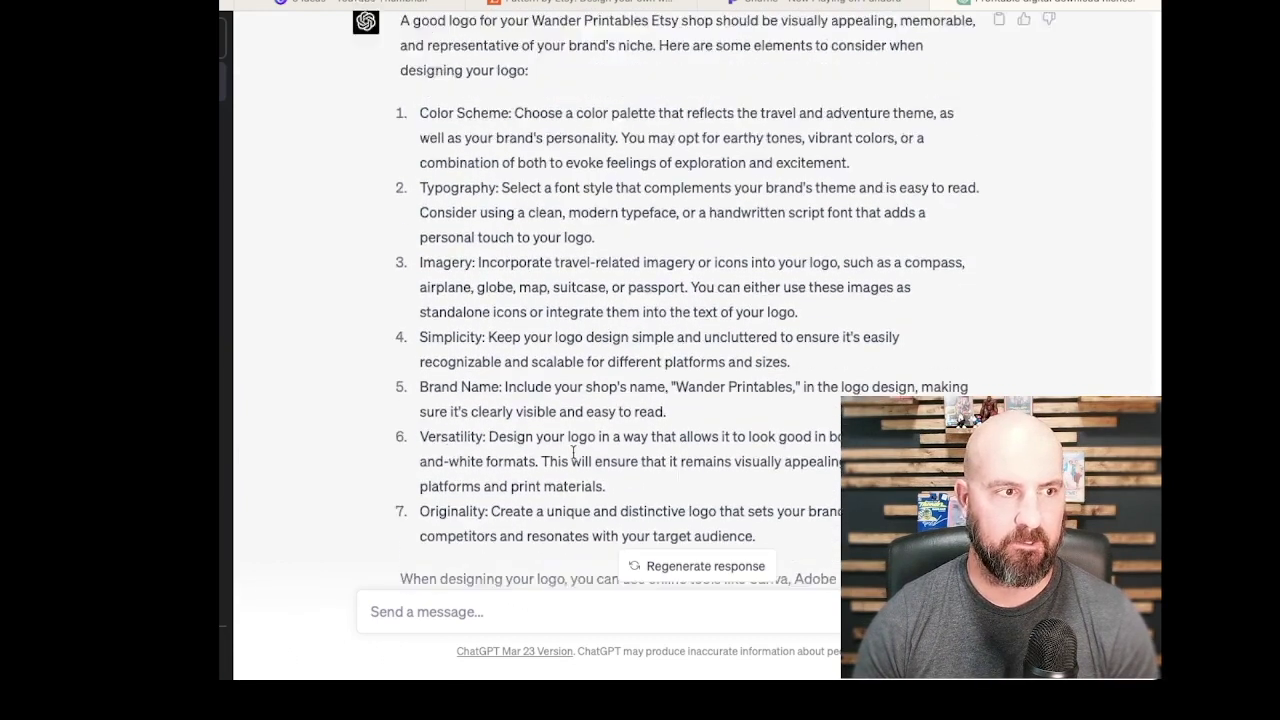
- Copy the earlier prompt about the Wander Printables Etsy shop and paste it into a new message
left_click_drag(952, 316, 390, 295)
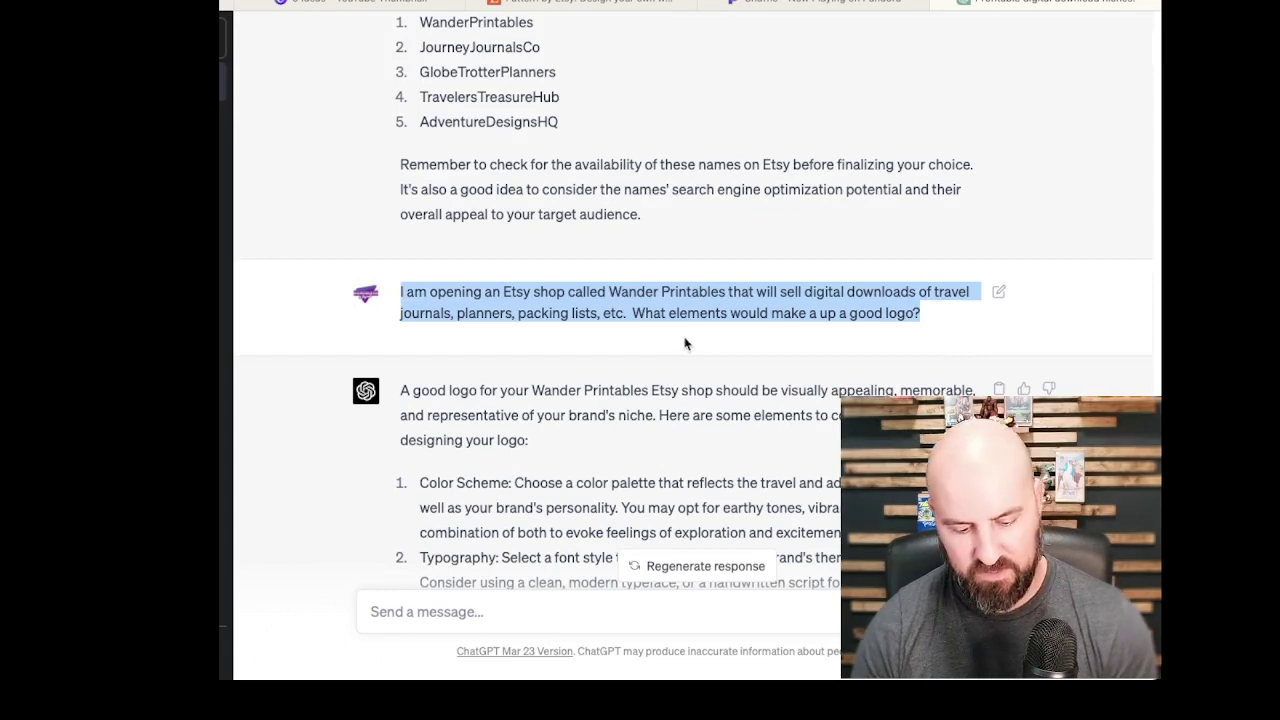
scroll(690, 345, "down", 8)
scroll(717, 377, "down", 2)
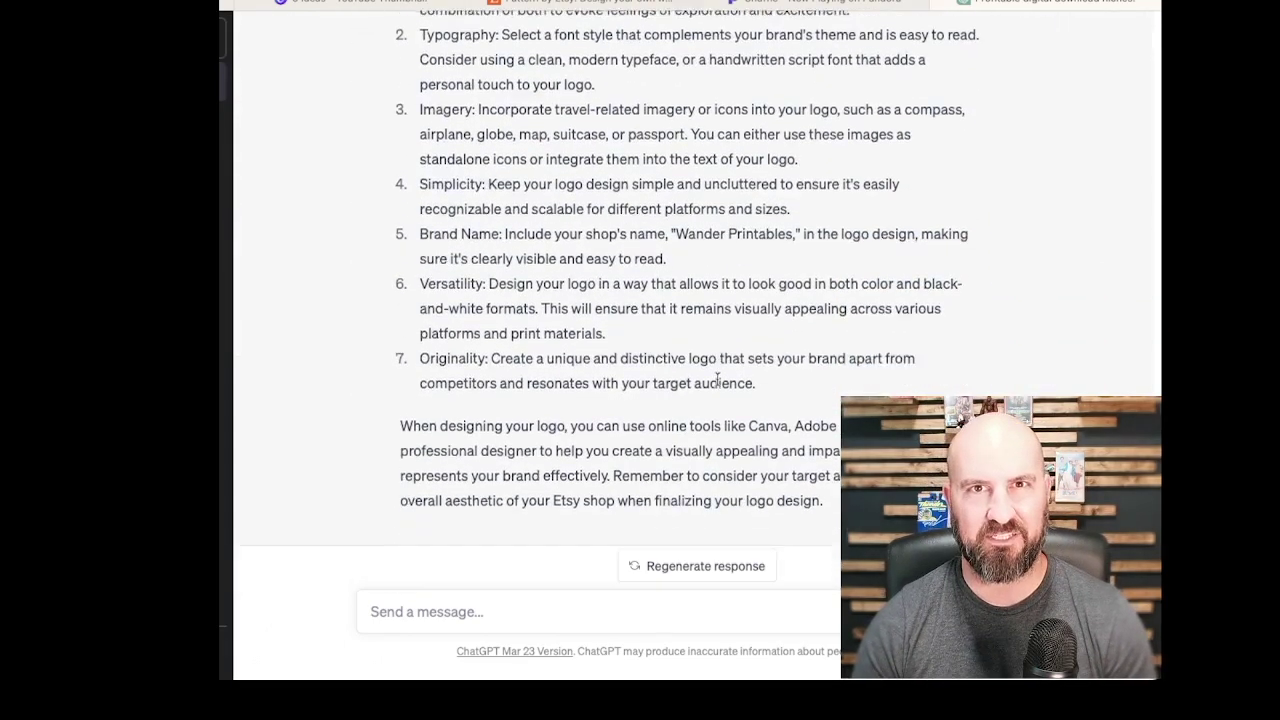
left_click(559, 609)
key("ctrl+v")
- Replace the pasted prompt's closing question with "Can you create a logo for me?" and submit it
left_click_drag(835, 611, 547, 612)
type("Can you")
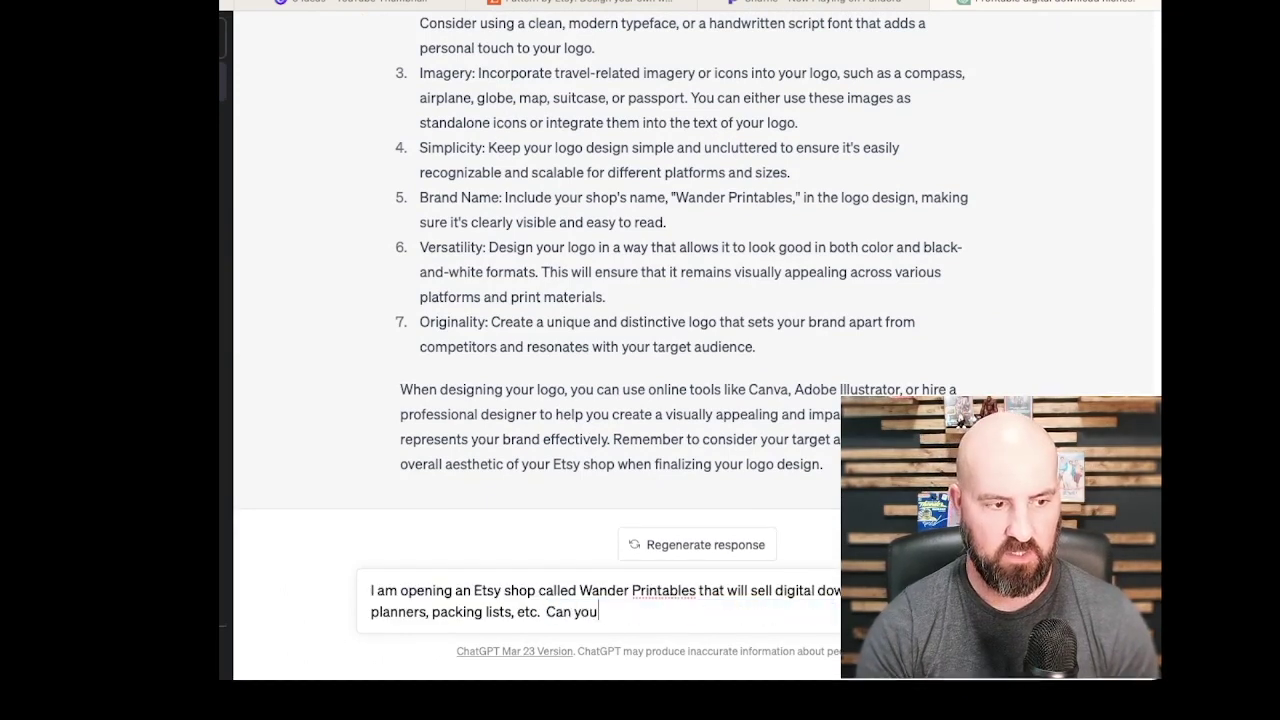
type(" create a log")
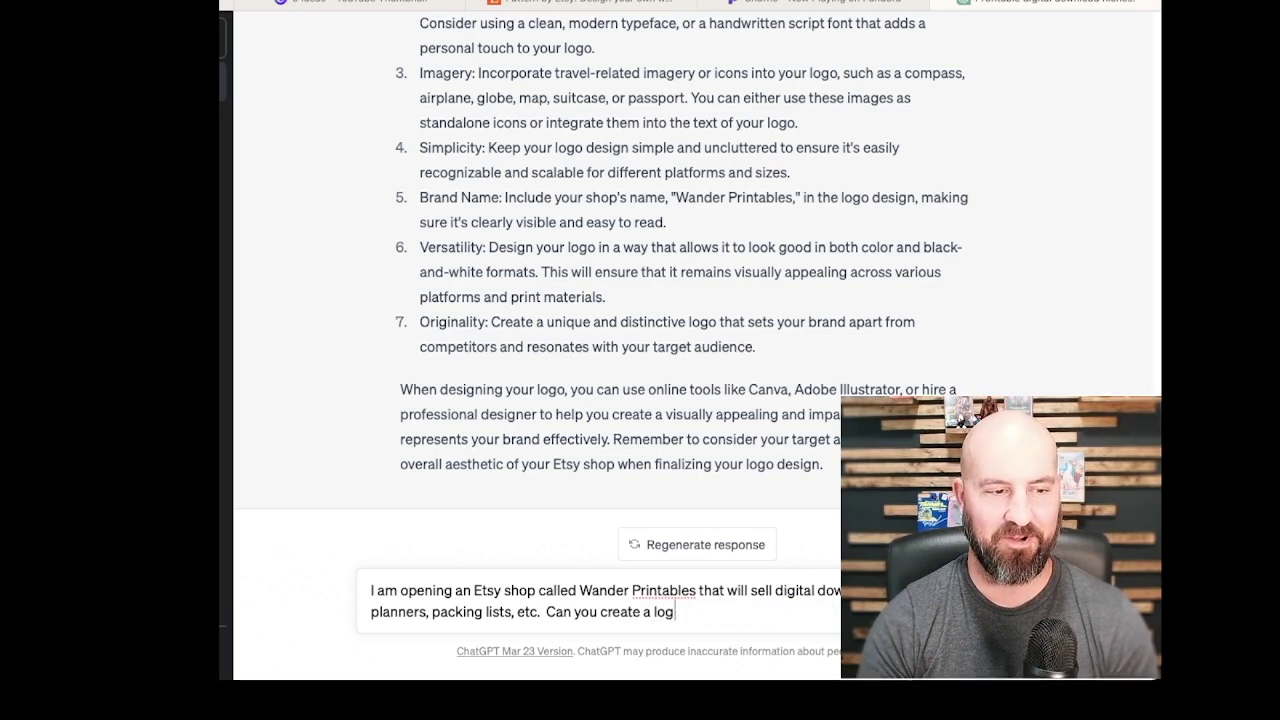
type("o for me?")
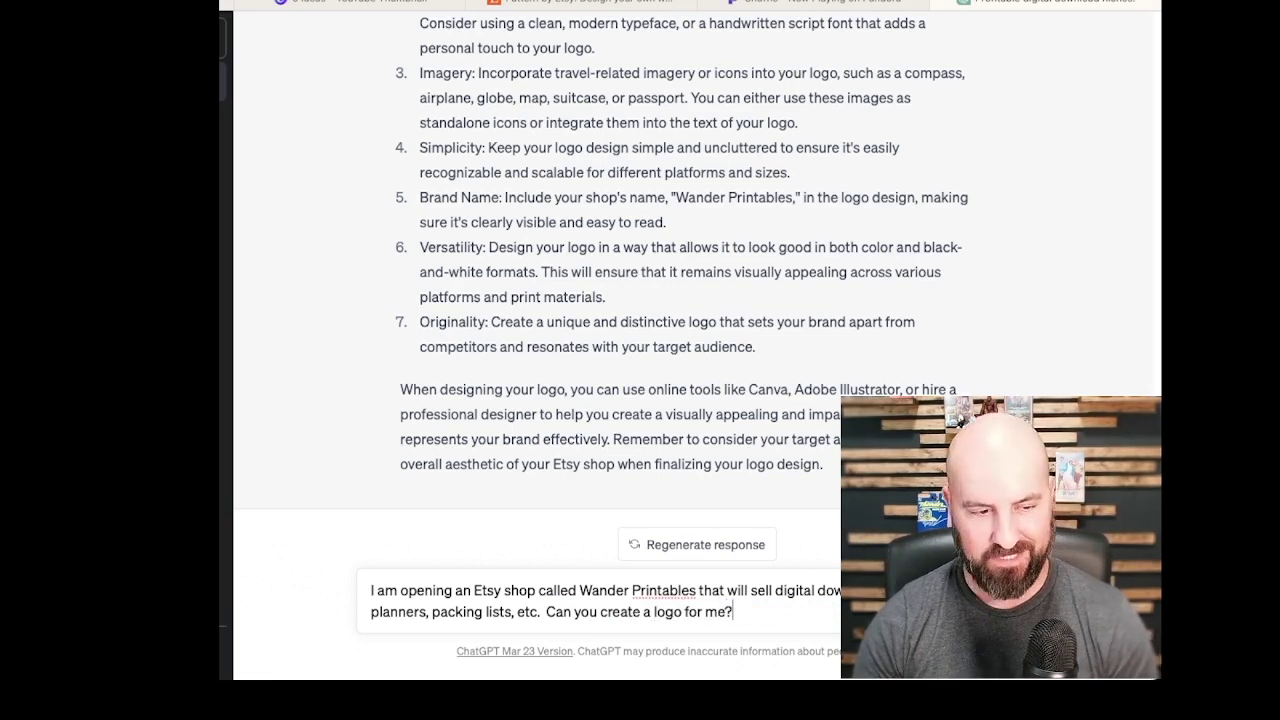
key("Return")
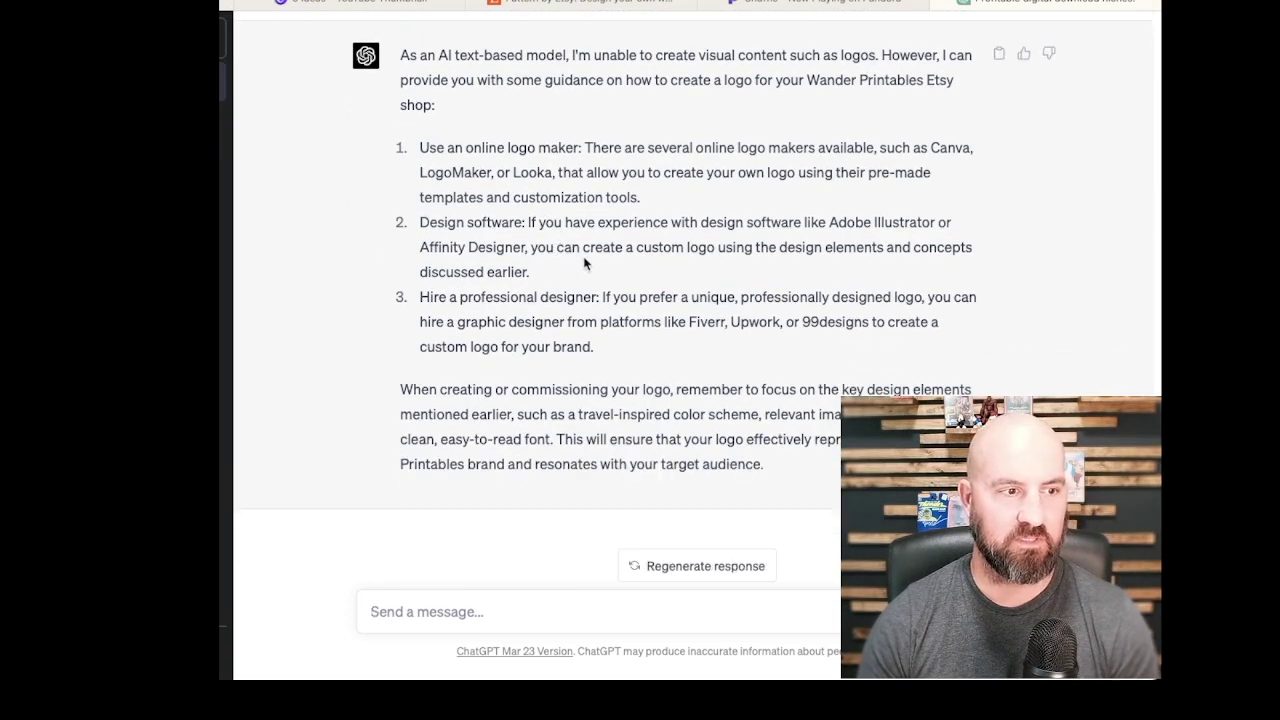
scroll(978, 286, "up", 10)
scroll(978, 286, "up", 1)
scroll(978, 286, "down", 1)
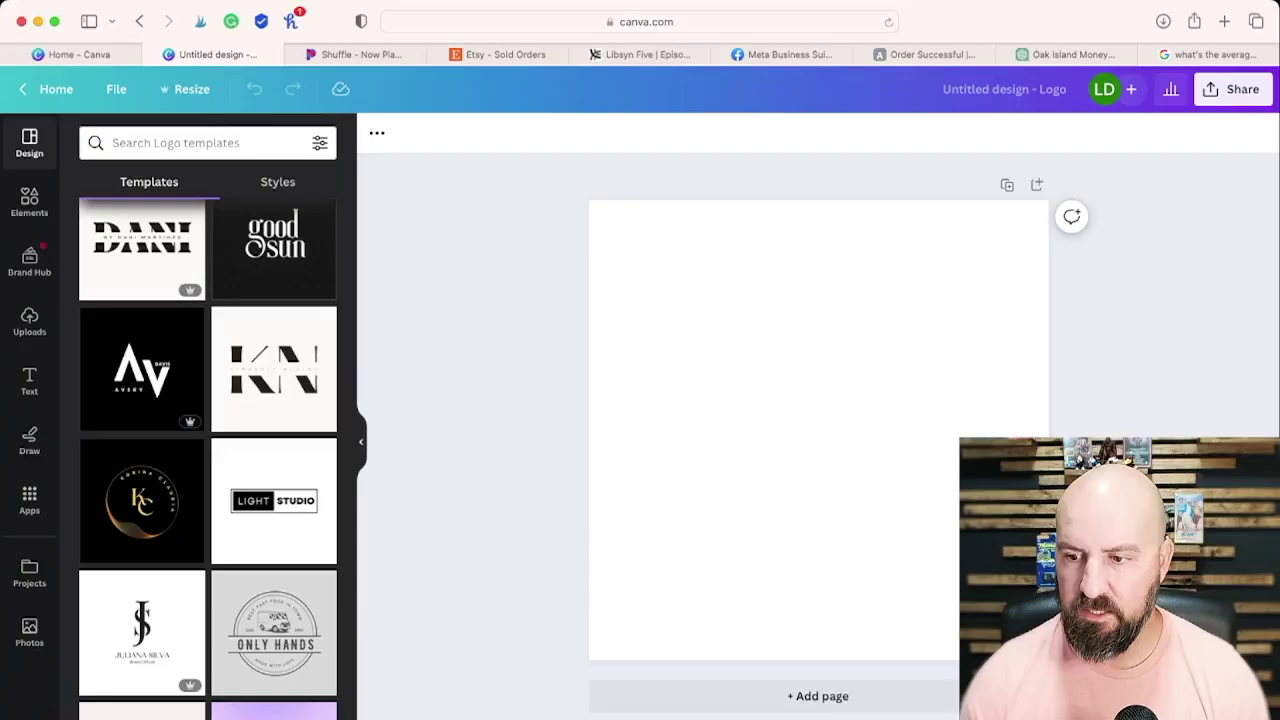
- In Canva's blank logo design, search the logo templates for "travel"
left_click(191, 140)
type("travel")
key("Return")
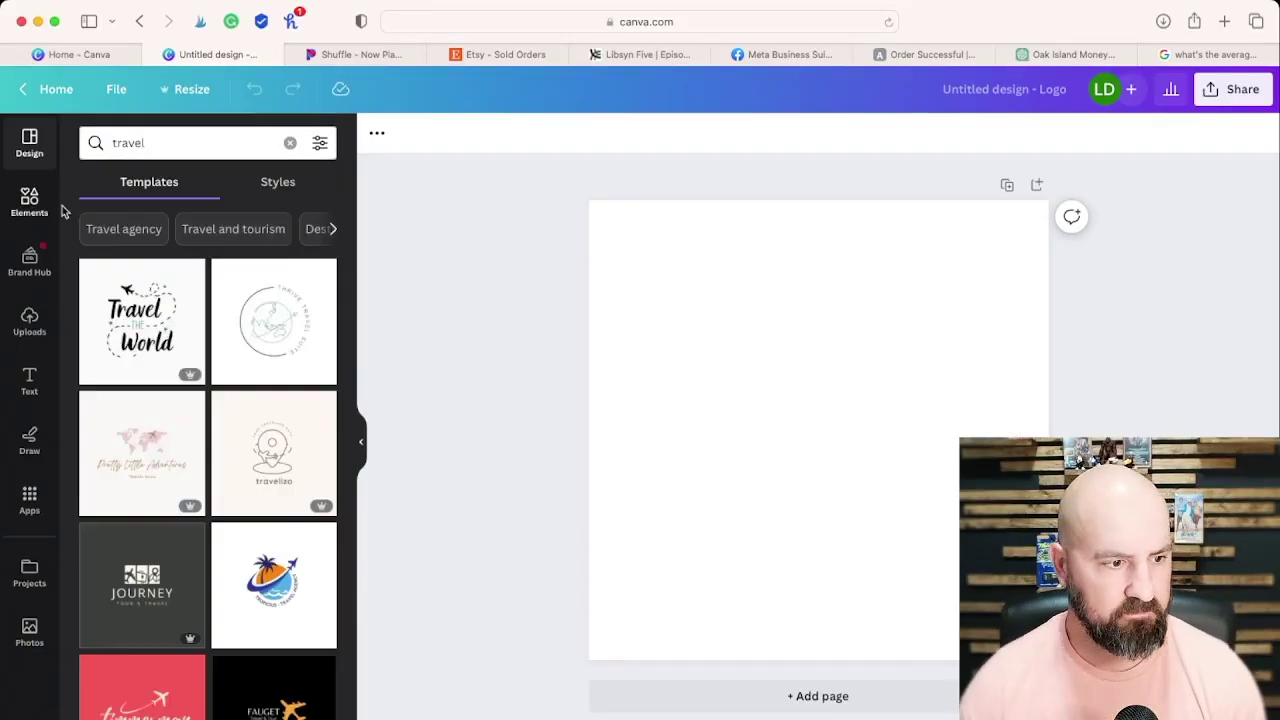
- Try the Retro Tour and Travel Business Logo template on the blank page
scroll(240, 400, "down", 8)
left_click(272, 510)
scroll(180, 548, "down", 5)
left_click(178, 455)
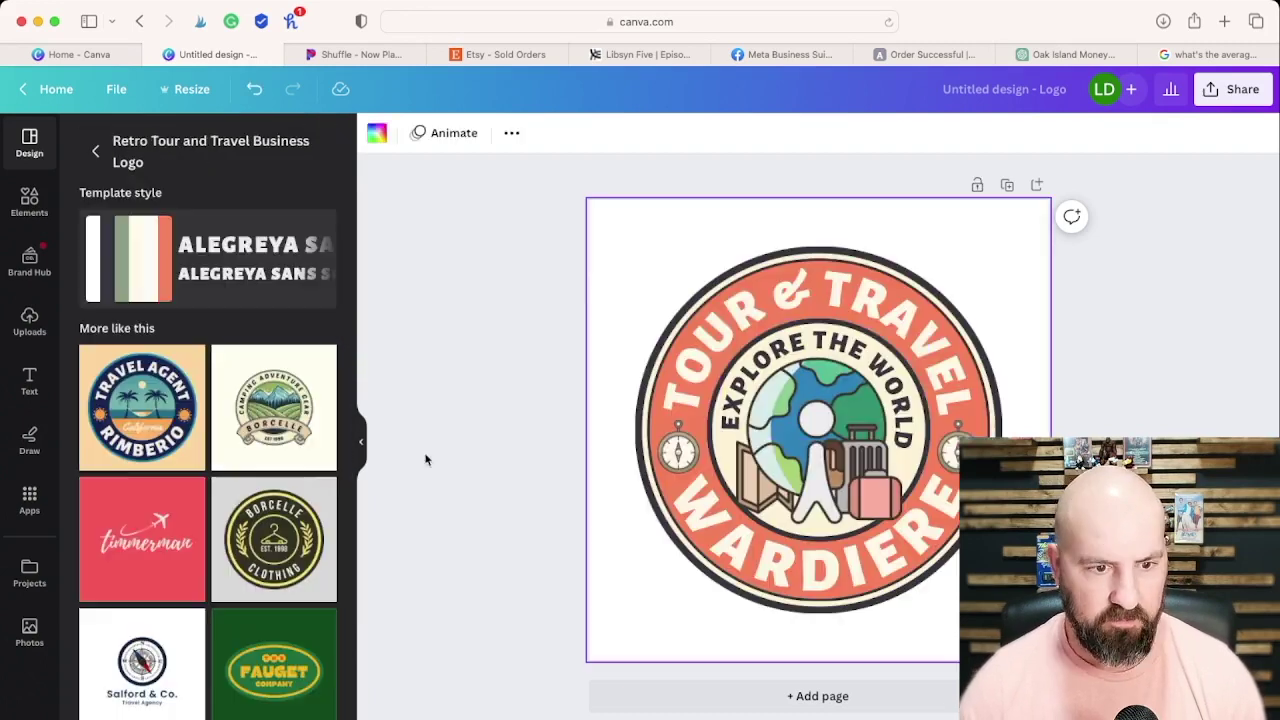
- Apply the Blue Orange Flight Destination Travel Agency Logo, and from its similar templates choose the Black and Orange Illustration Company Logo
scroll(200, 520, "down", 5)
left_click(118, 557)
scroll(118, 557, "down", 5)
scroll(125, 400, "up", 5)
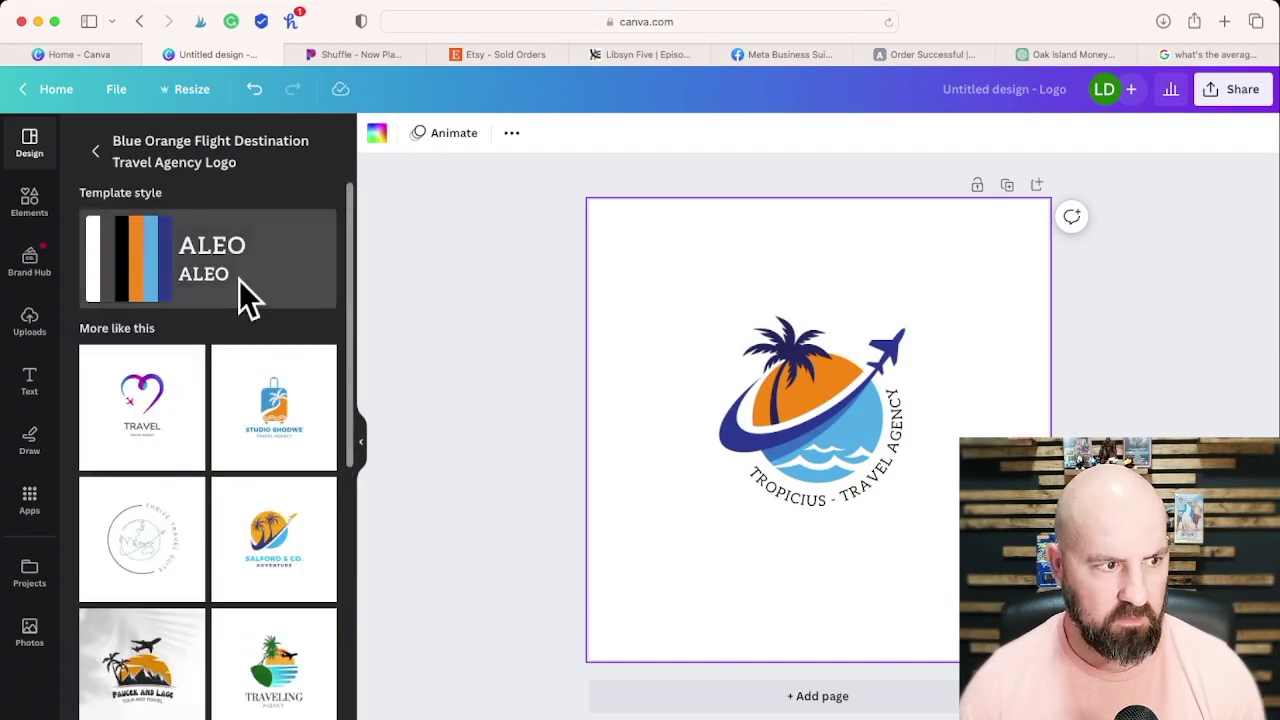
scroll(130, 257, "down", 3)
left_click(130, 540)
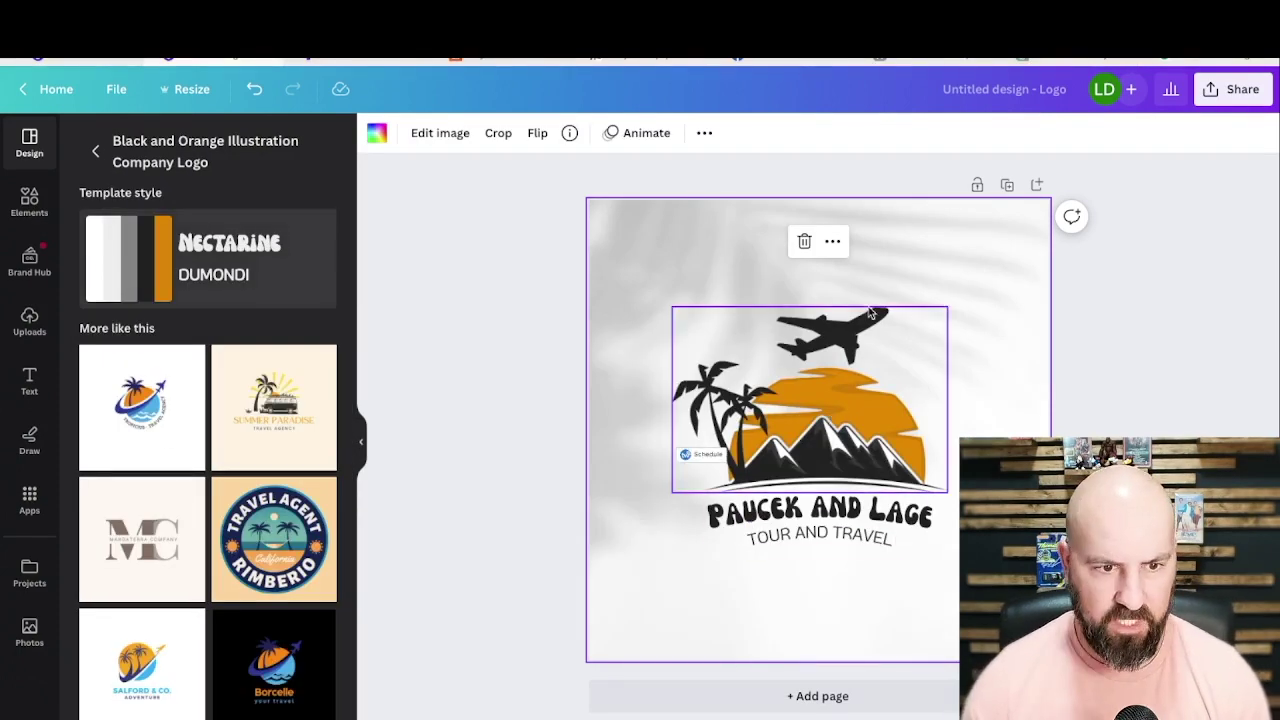
- Recolor the orange sun in the palm tree and mountain illustration to yellow
left_click(682, 432)
left_click(456, 133)
left_click(230, 710)
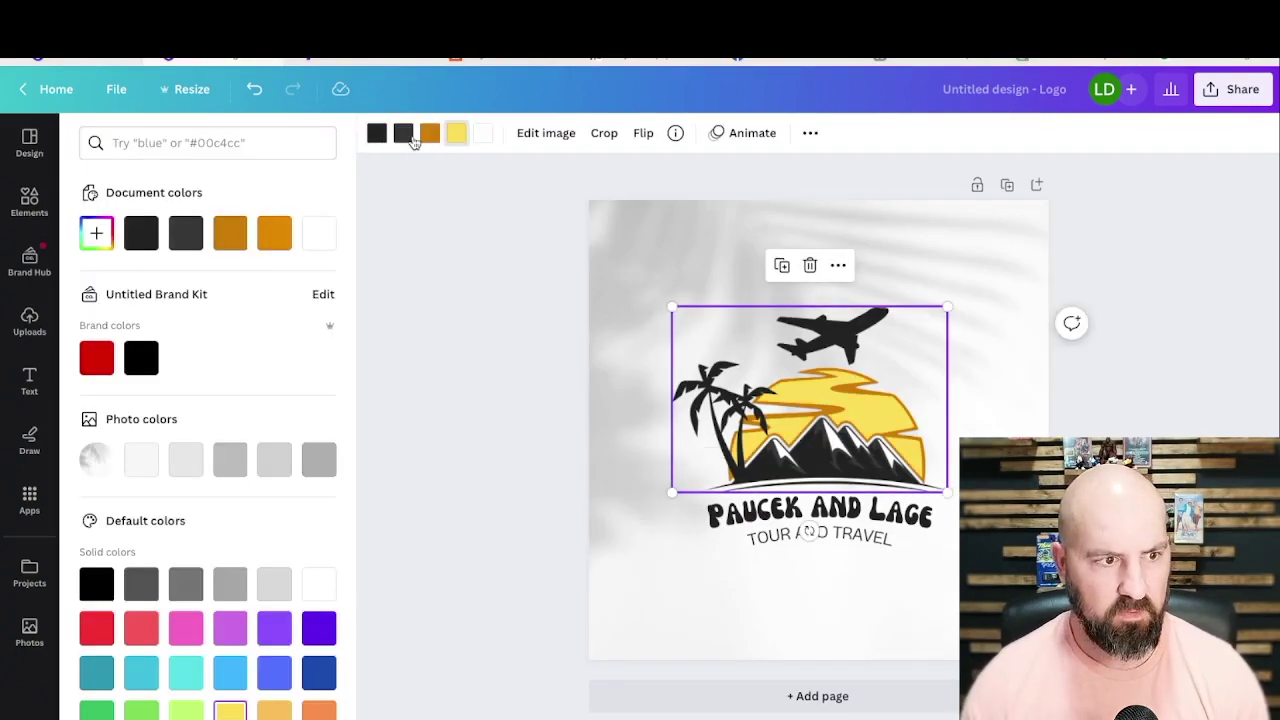
scroll(286, 466, "down", 1)
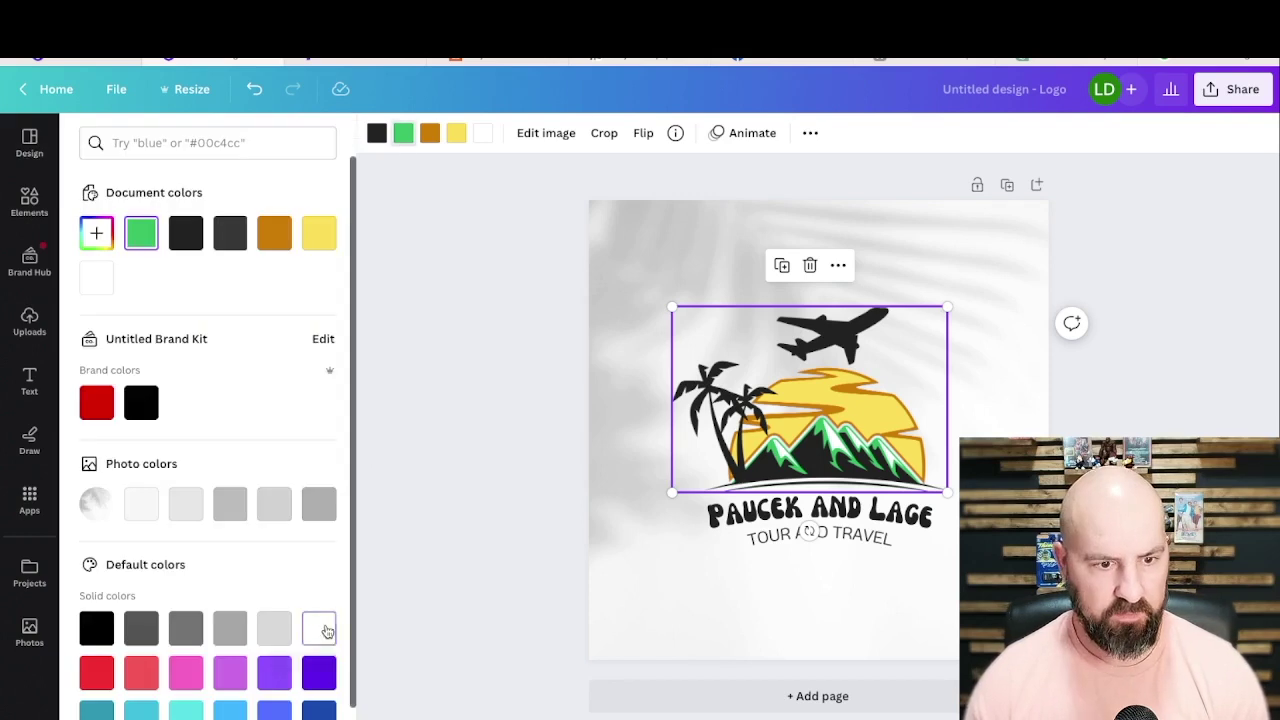
- Remove the gray shadow background and the tagline, and change the company name text to "wander Printables"
left_click(611, 266)
left_click(820, 513)
type("WANDER PRINtables")
key("Escape")
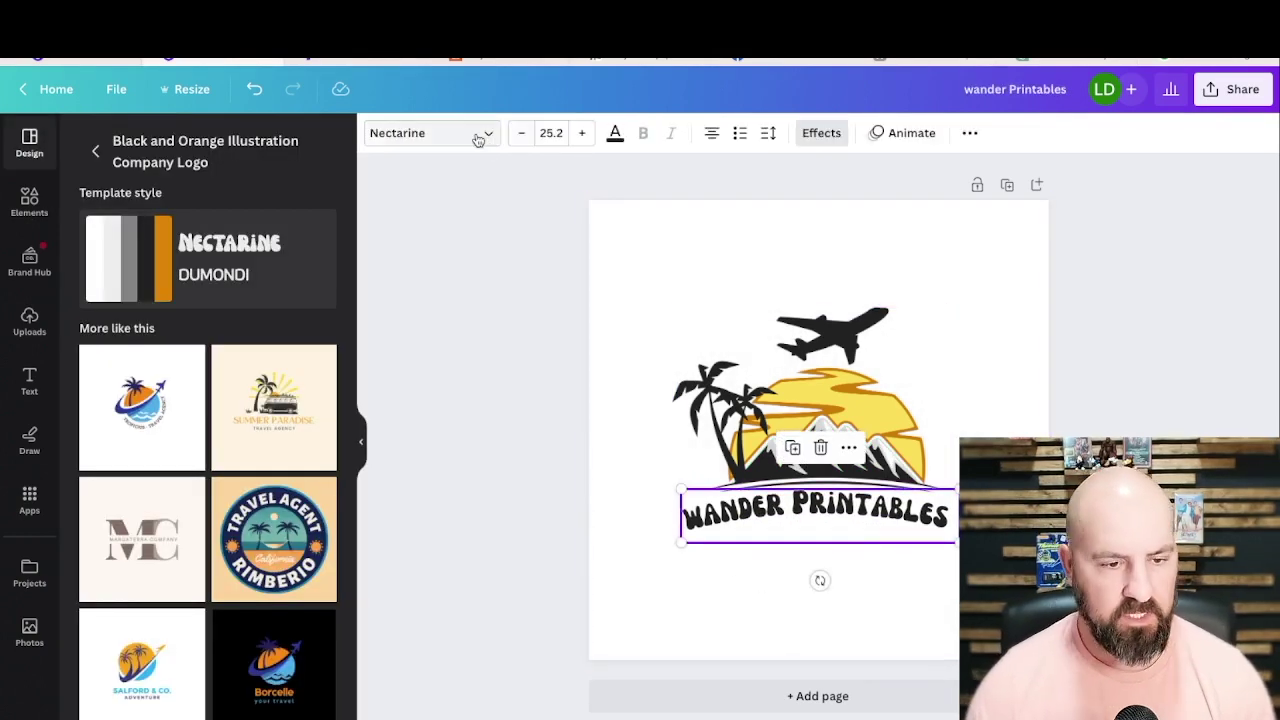
left_click(1214, 380)
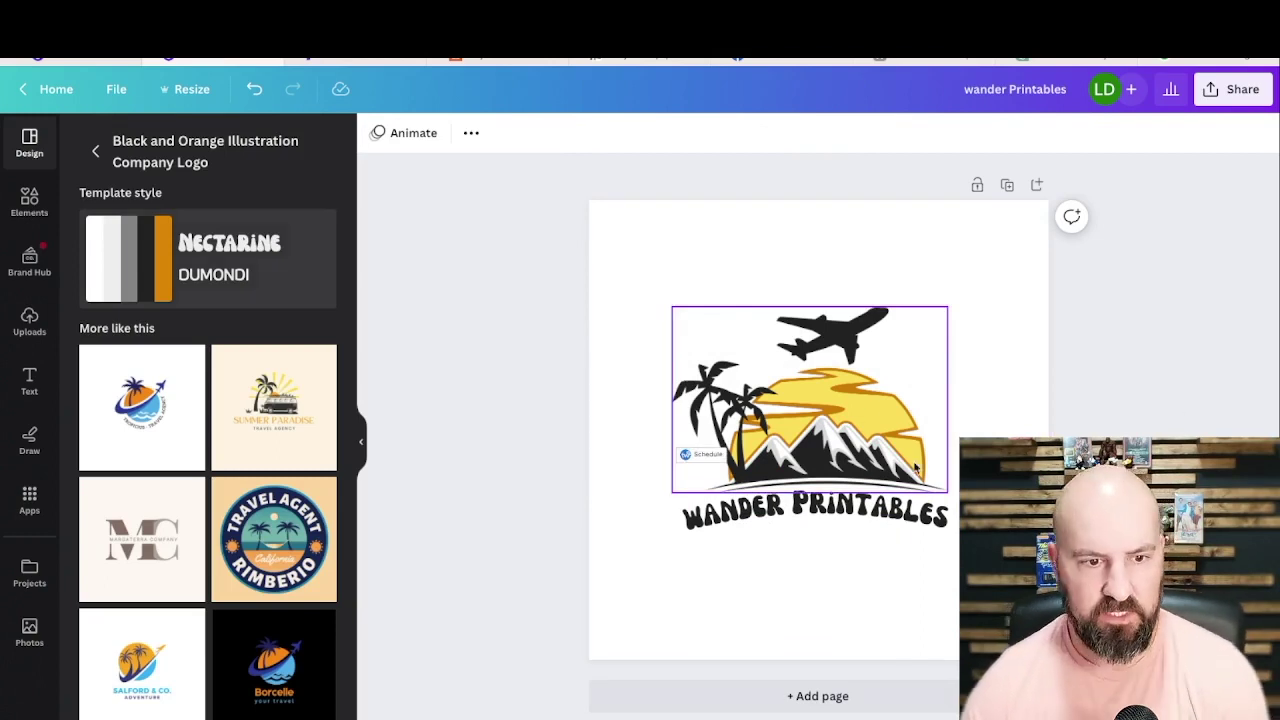